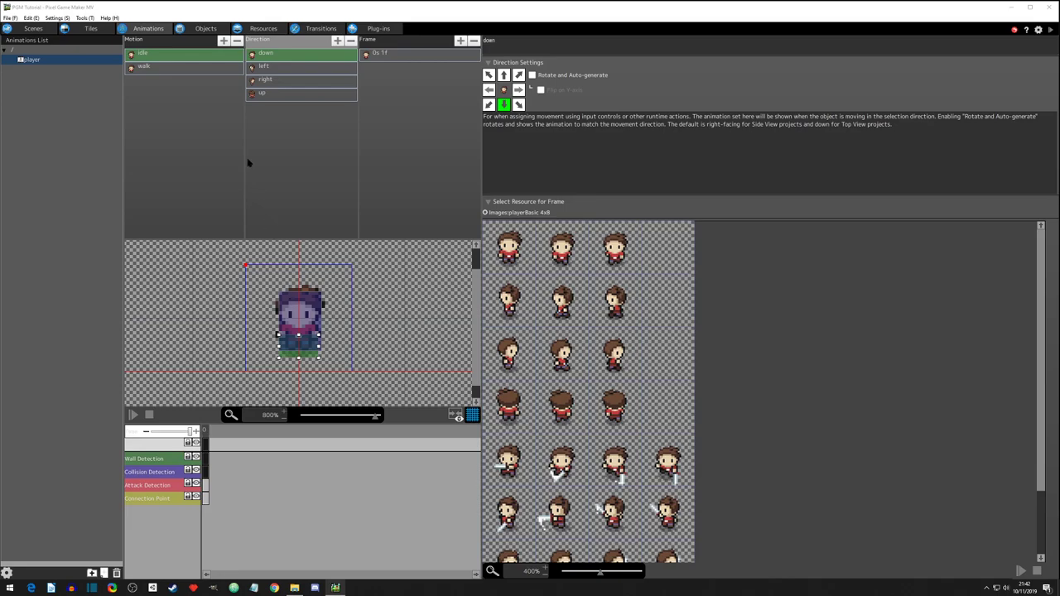
- Review the idle animation facing down, left, right and up
click(285, 56)
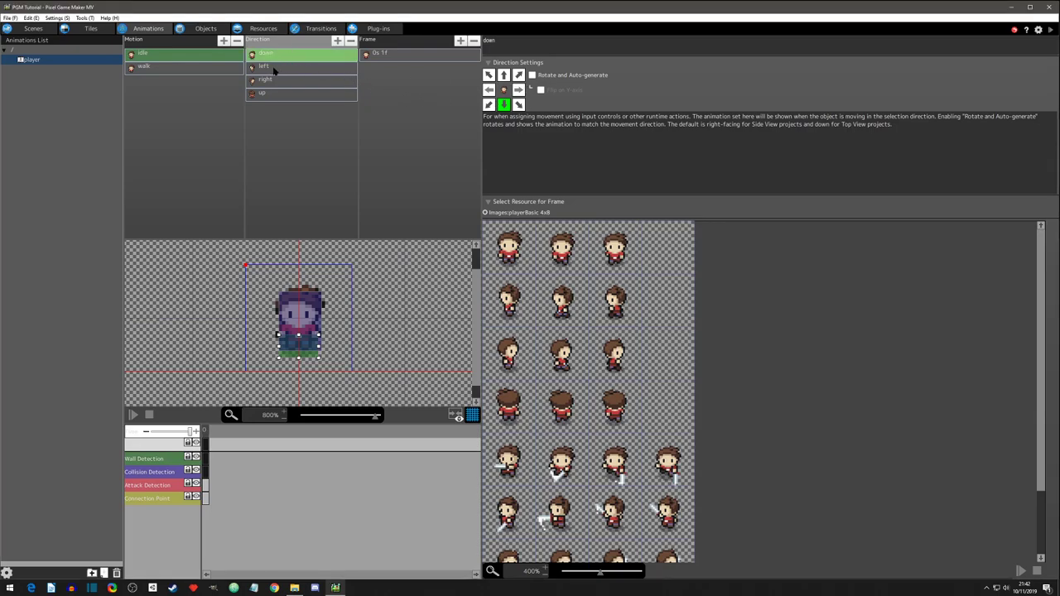
click(274, 69)
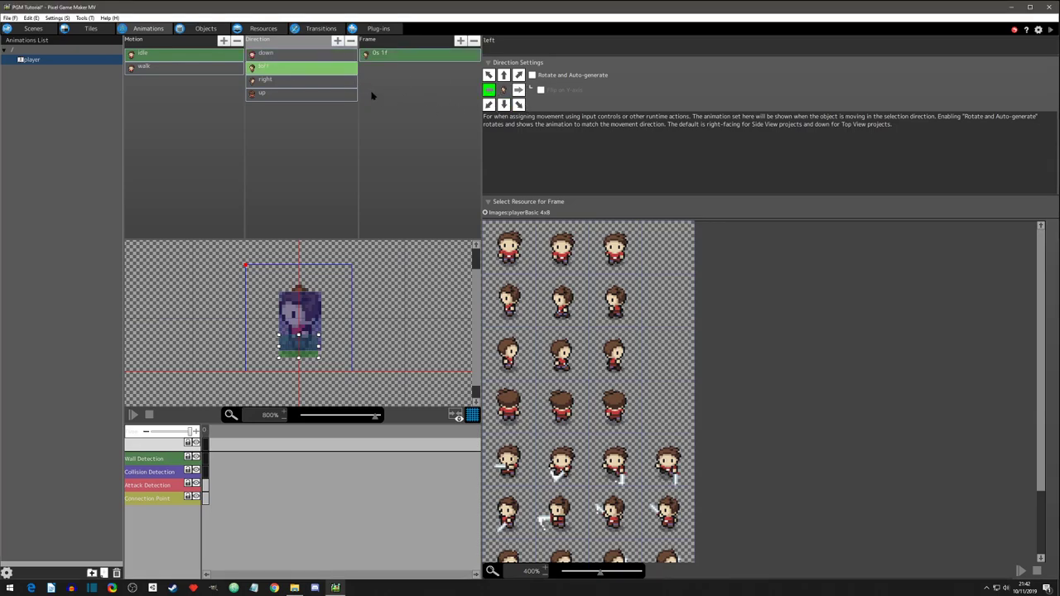
click(277, 84)
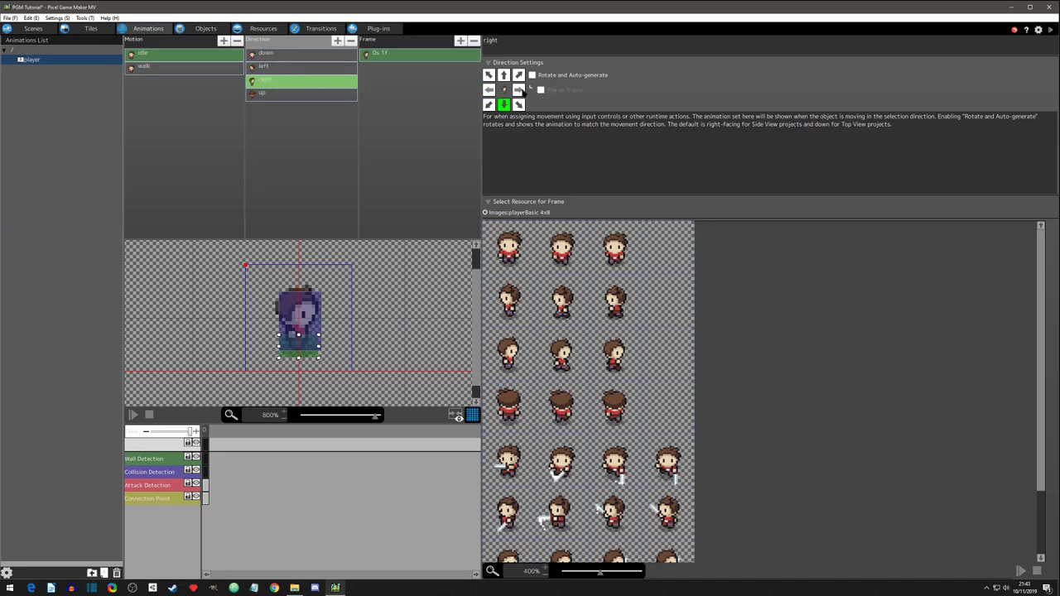
click(285, 96)
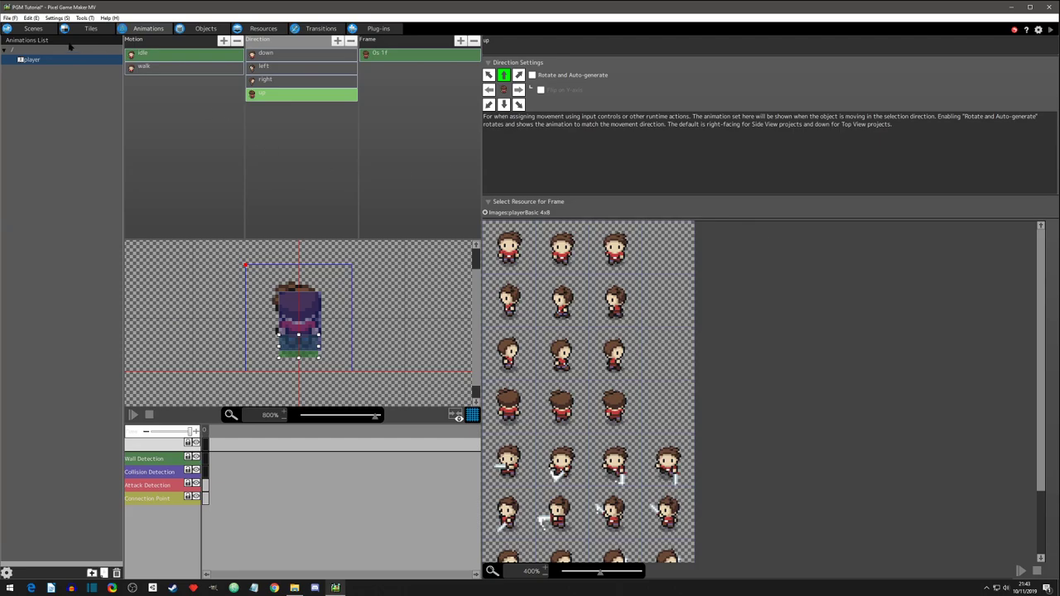
- Save the project from the File menu
click(14, 19)
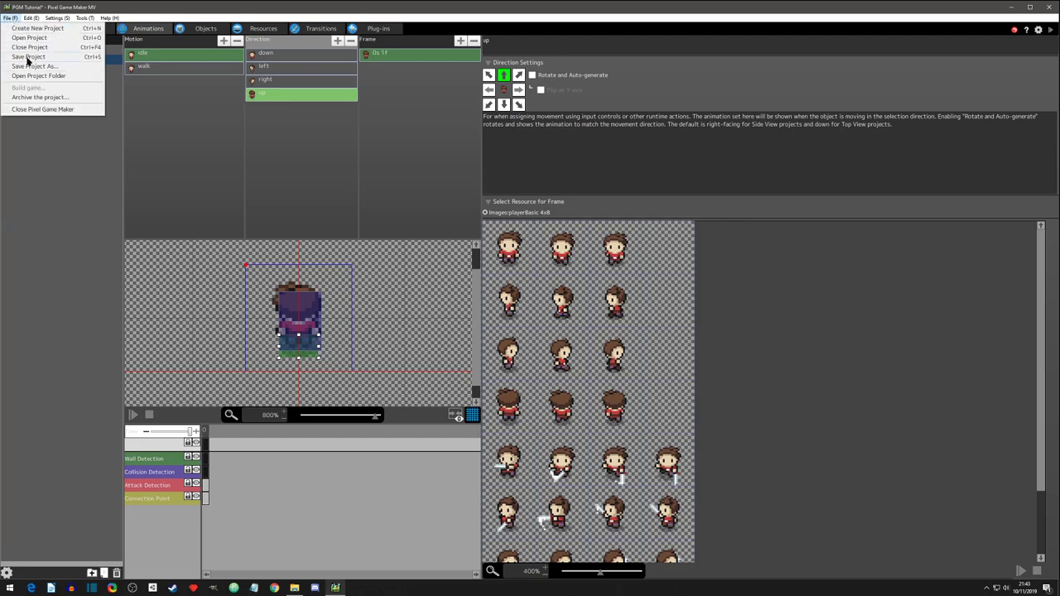
click(27, 57)
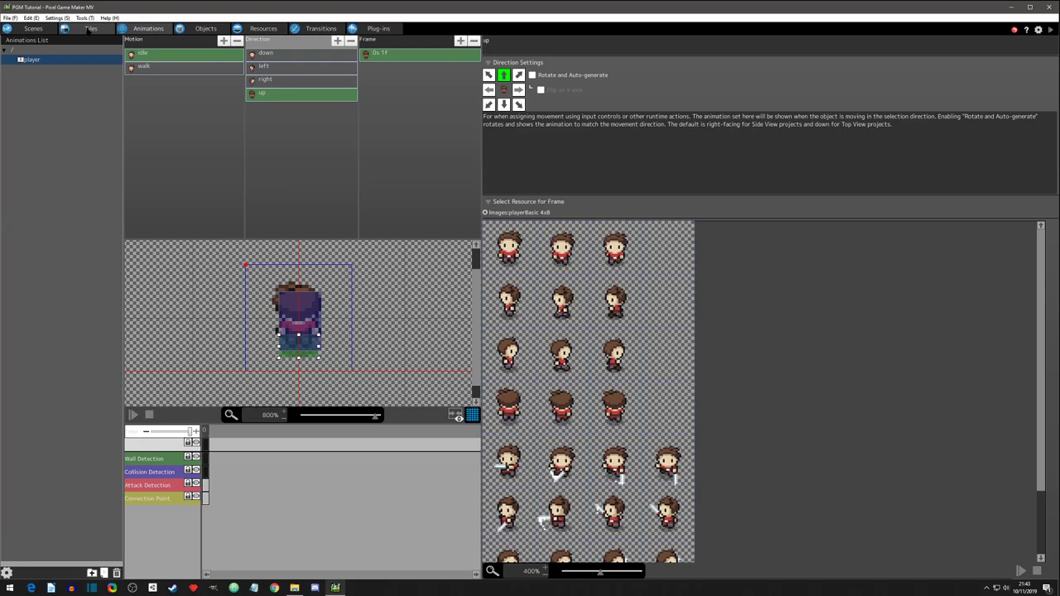
- In the Tiles tab, select the barn's roof, door area and front-wall tiles in the outside tileset
click(88, 29)
click(197, 56)
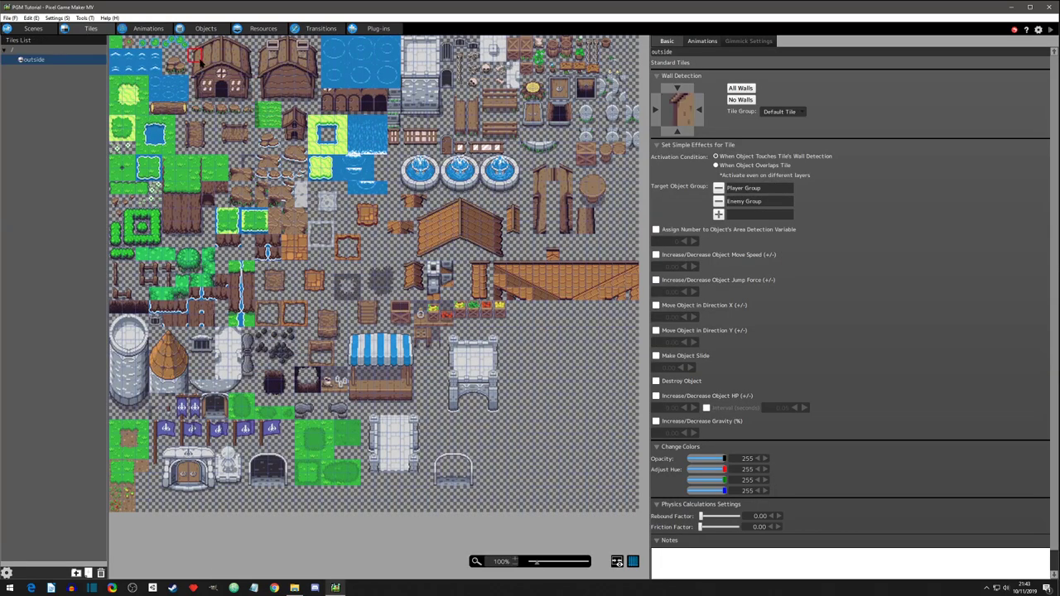
drag(195, 45, 250, 96)
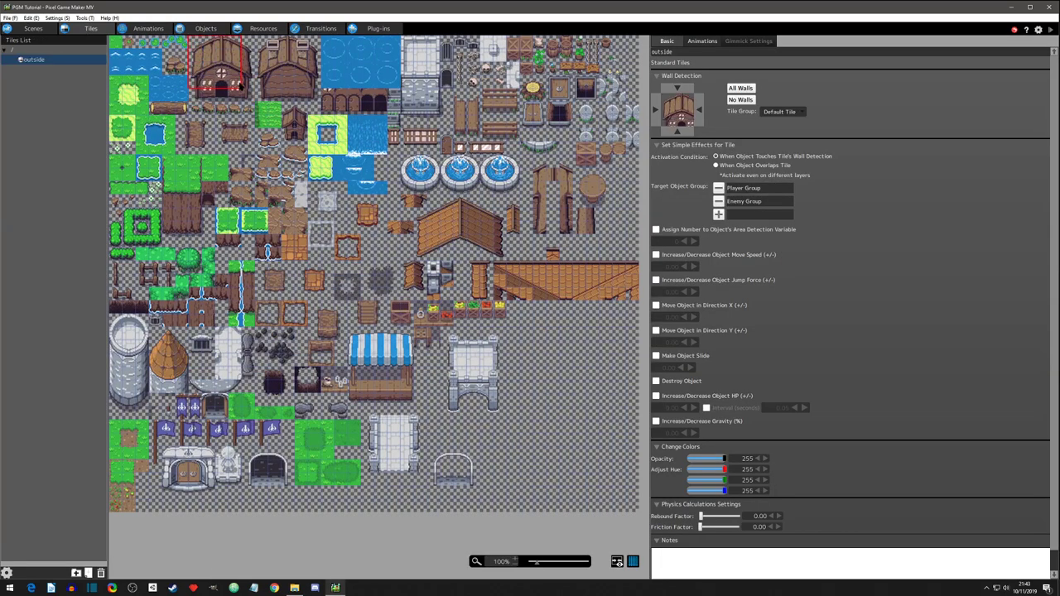
click(209, 121)
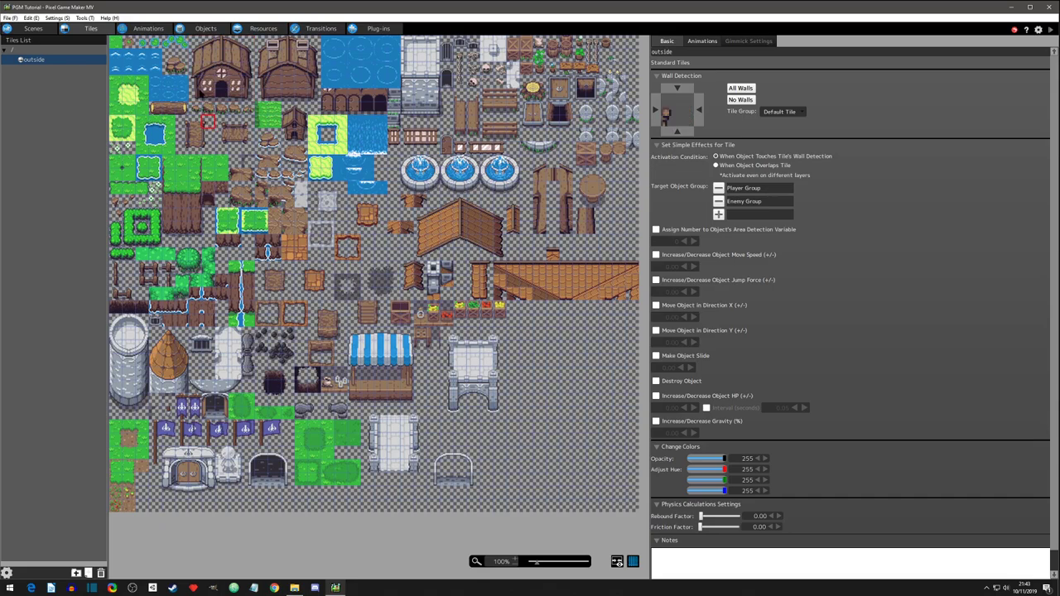
drag(191, 77, 247, 98)
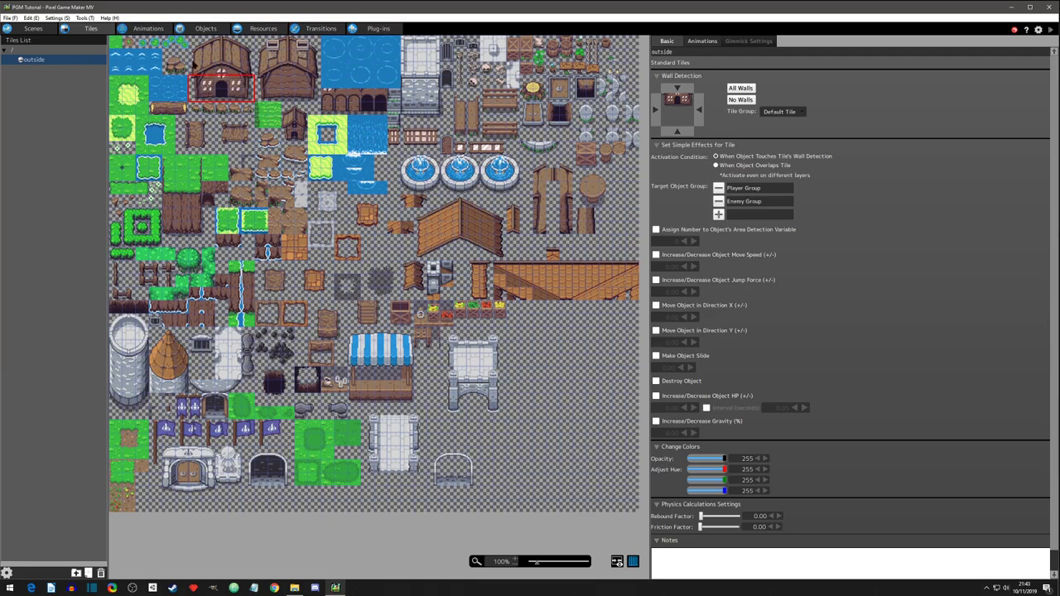
mouse_move(192, 41)
mouse_down()
mouse_move(260, 72)
mouse_move(251, 72)
mouse_up()
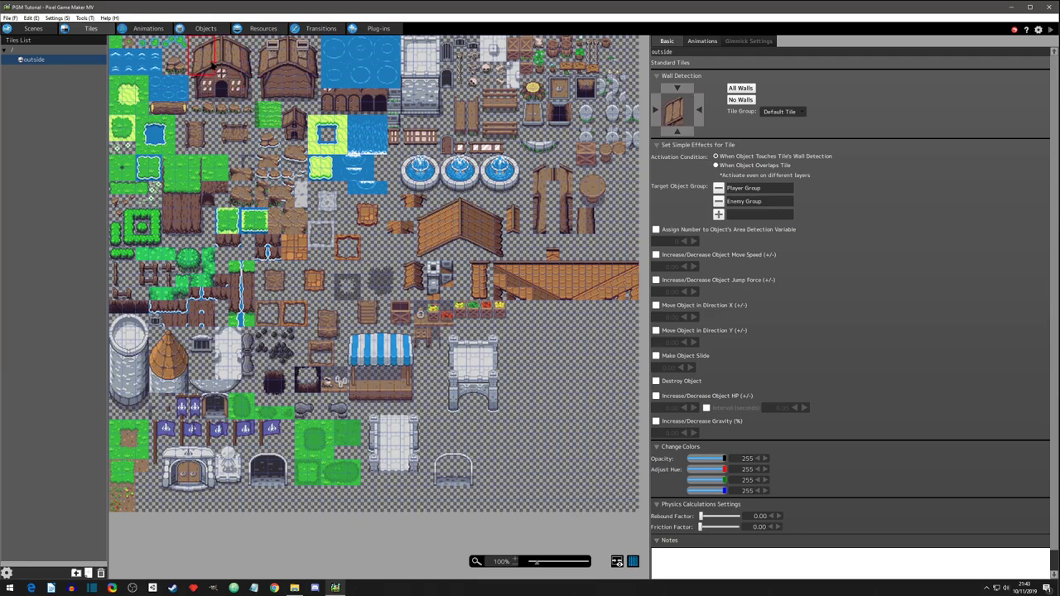
mouse_move(191, 75)
mouse_down()
mouse_move(249, 98)
mouse_move(219, 95)
mouse_up()
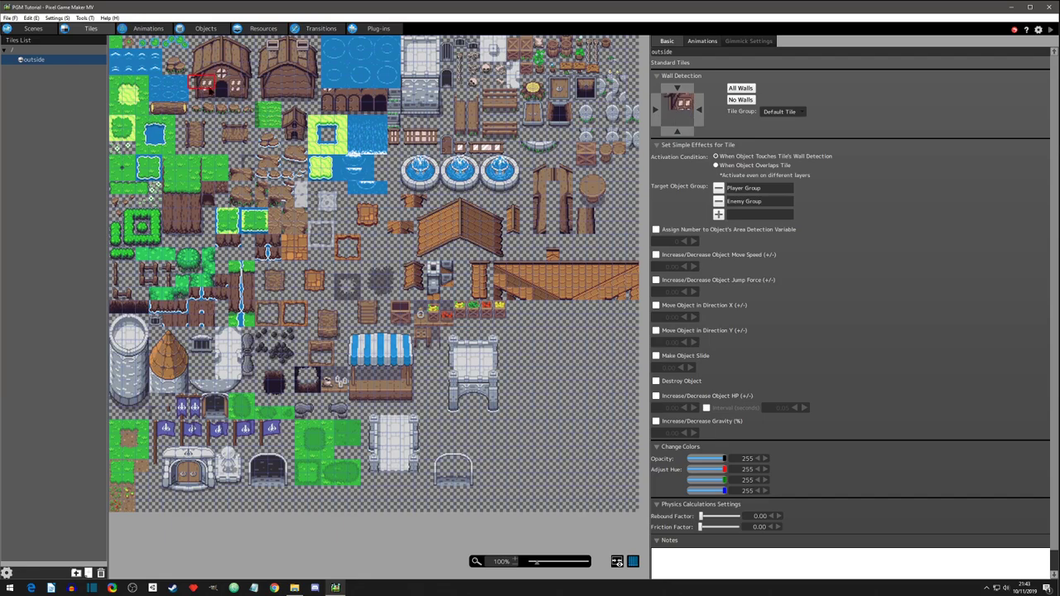
drag(228, 97, 251, 98)
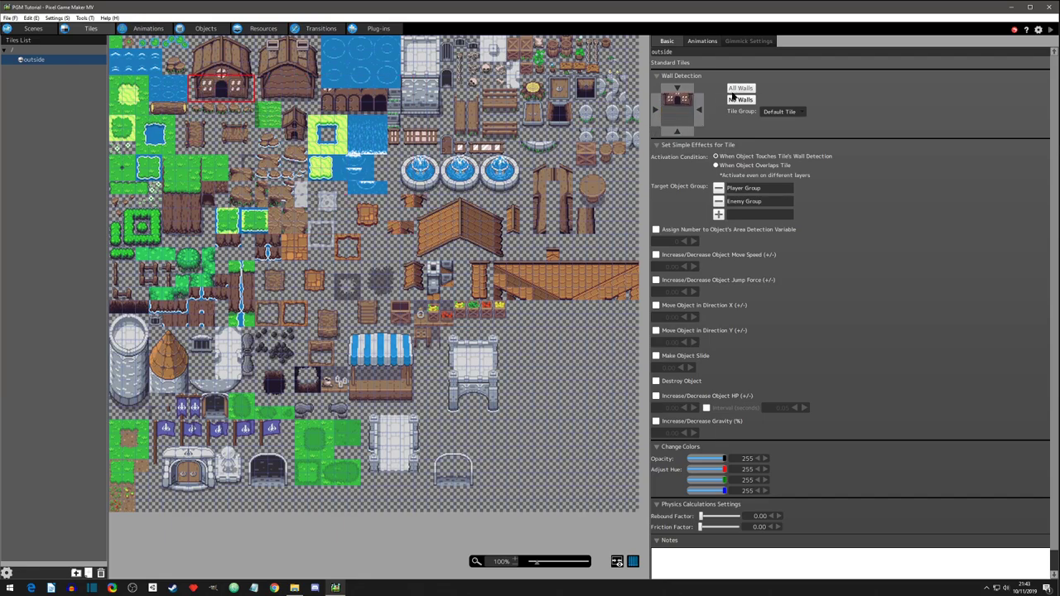
- Set the selected barn tiles to All Walls, check another tile, and return to the Scenes tab
click(741, 88)
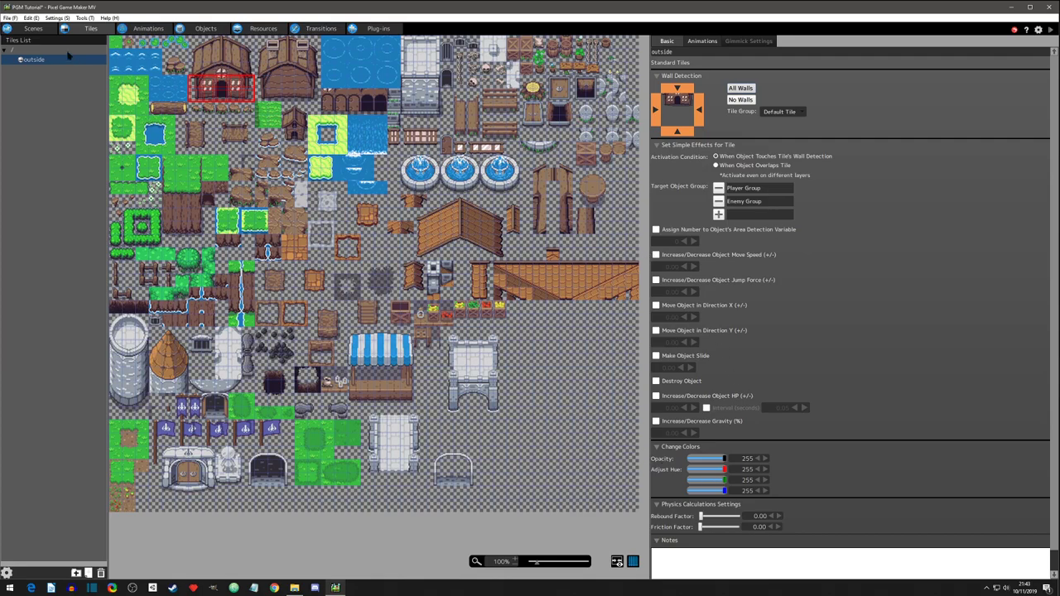
click(208, 137)
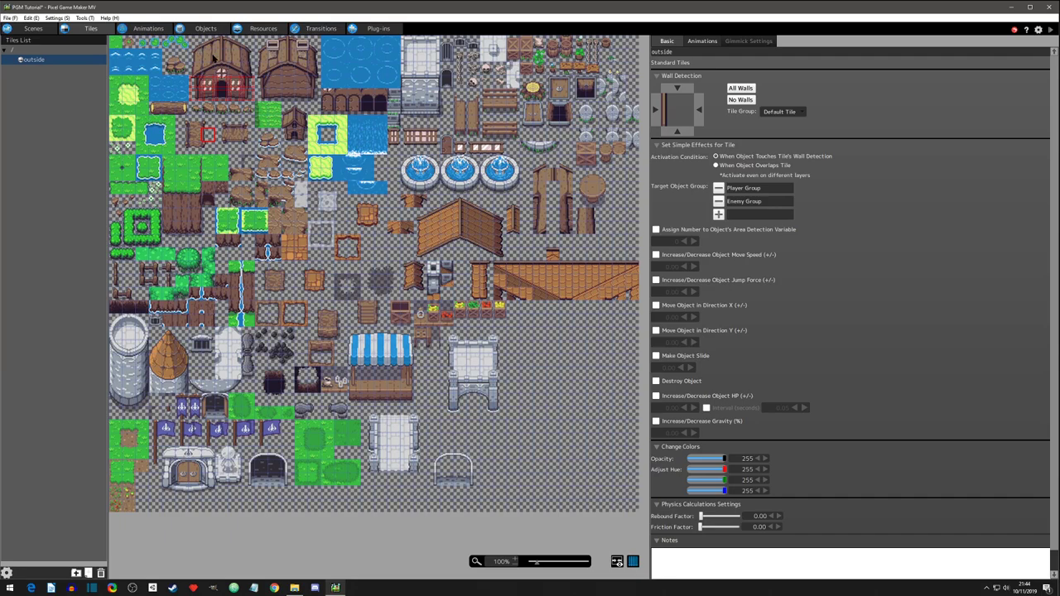
click(32, 29)
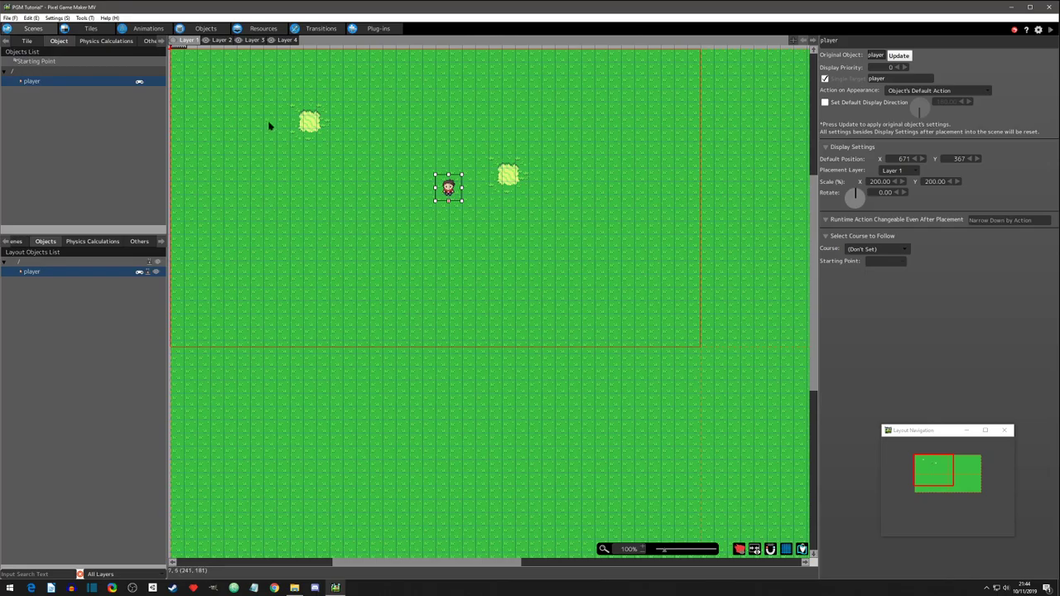
- Pick the red barn from the tile palette and place it on the grass left of the player
mouse_move(244, 147)
mouse_down()
mouse_move(298, 163)
mouse_move(281, 156)
mouse_up()
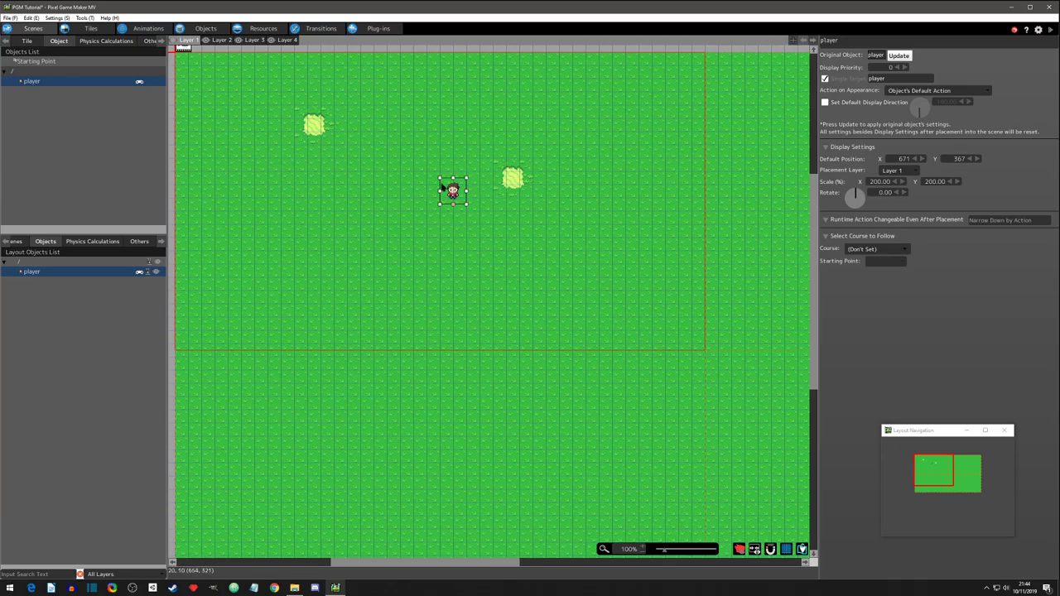
click(29, 41)
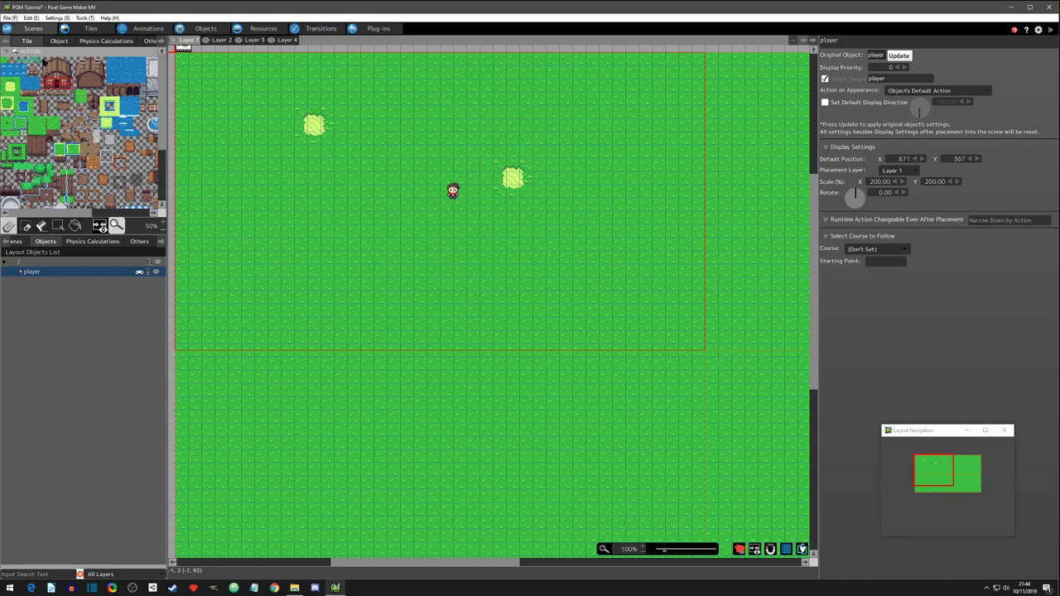
drag(43, 61, 72, 87)
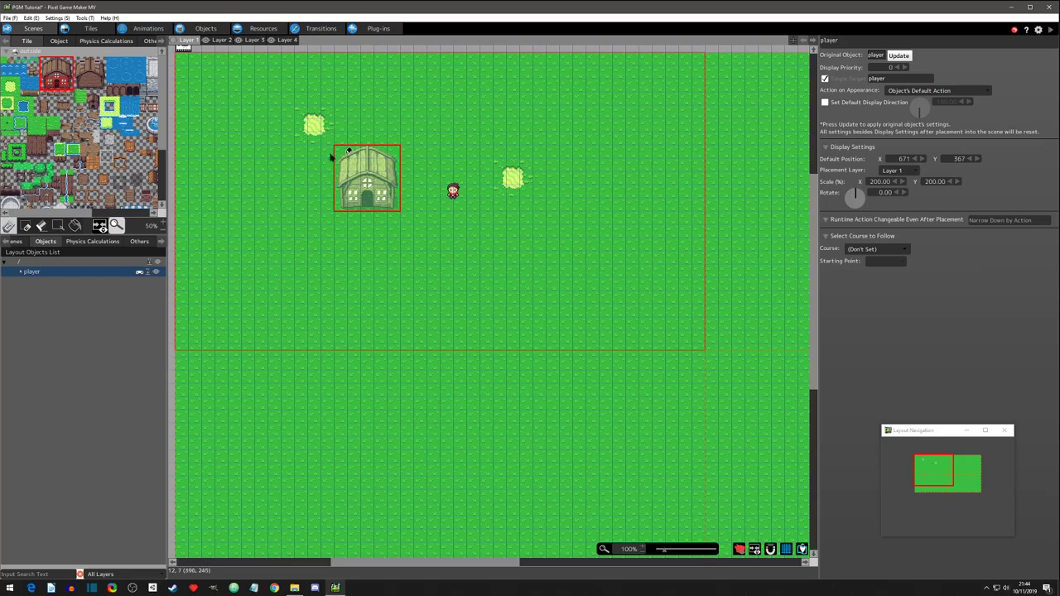
click(185, 118)
drag(47, 65, 72, 87)
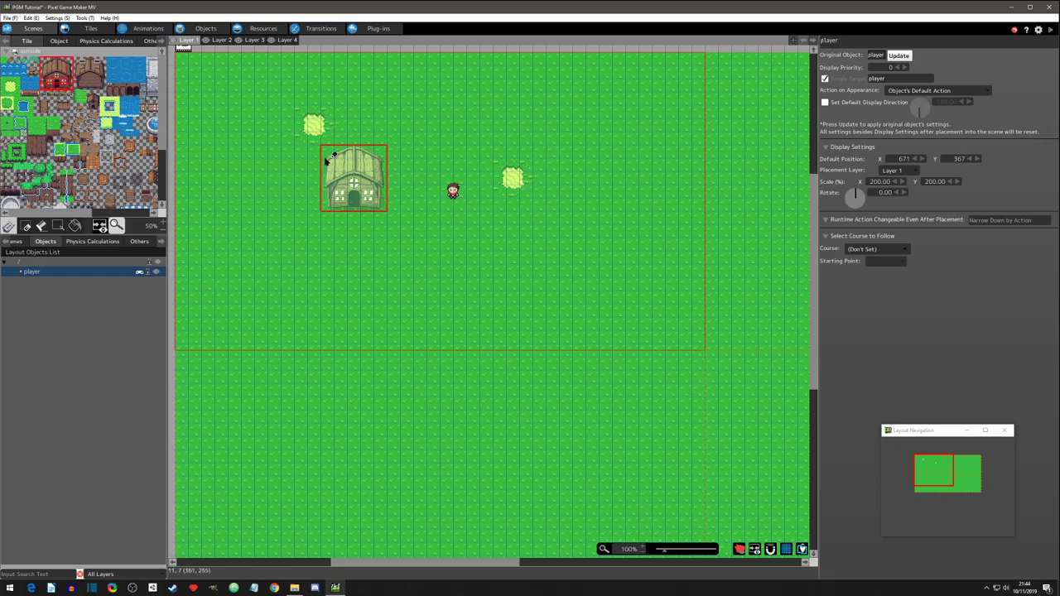
click(323, 153)
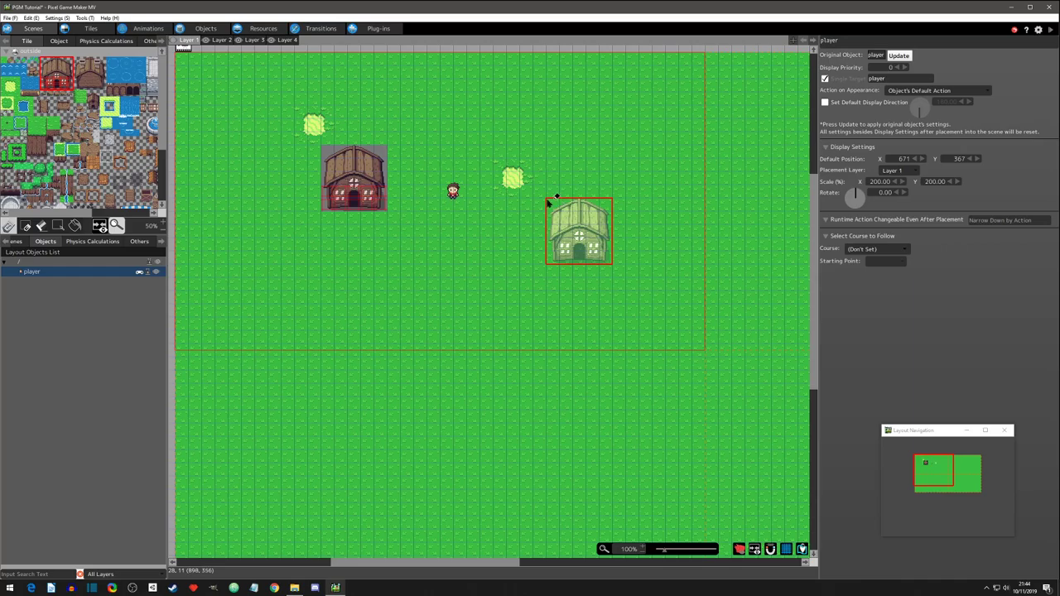
right_click(557, 207)
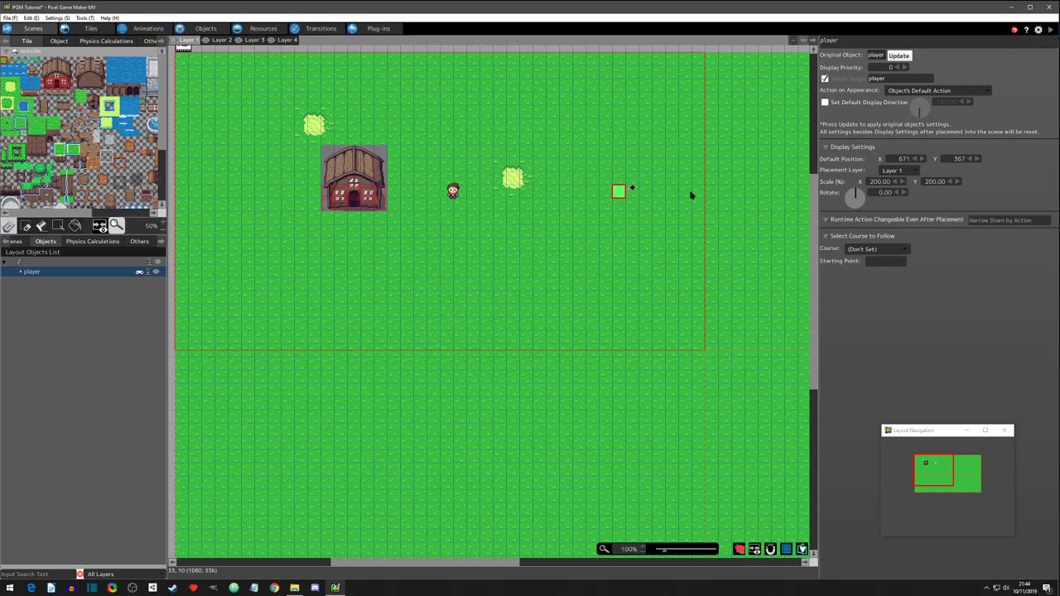
- Run a test play and walk the player around and over the house with the arrow keys
click(1050, 30)
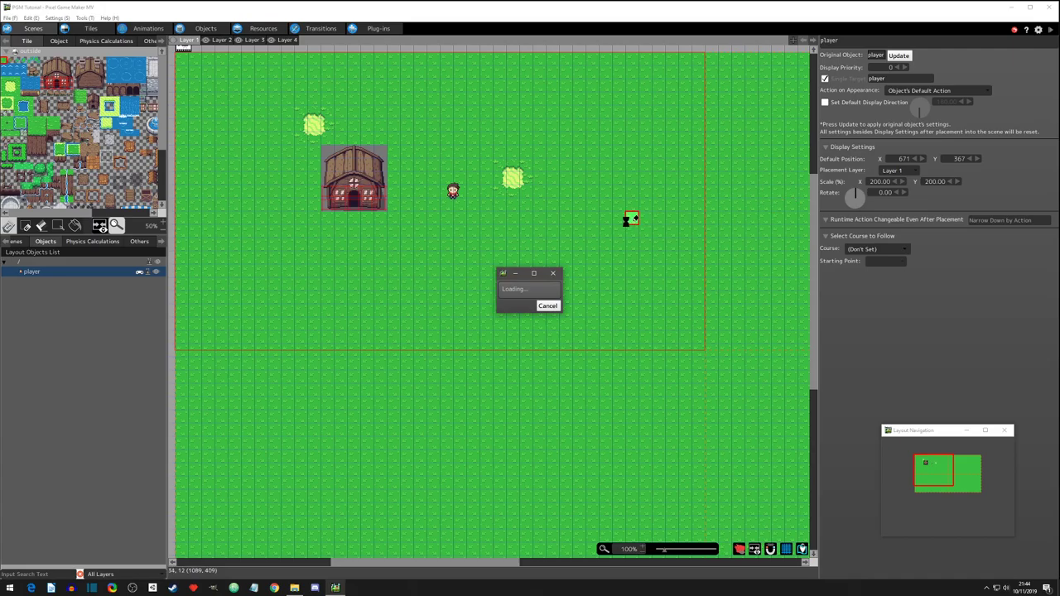
key(Left)
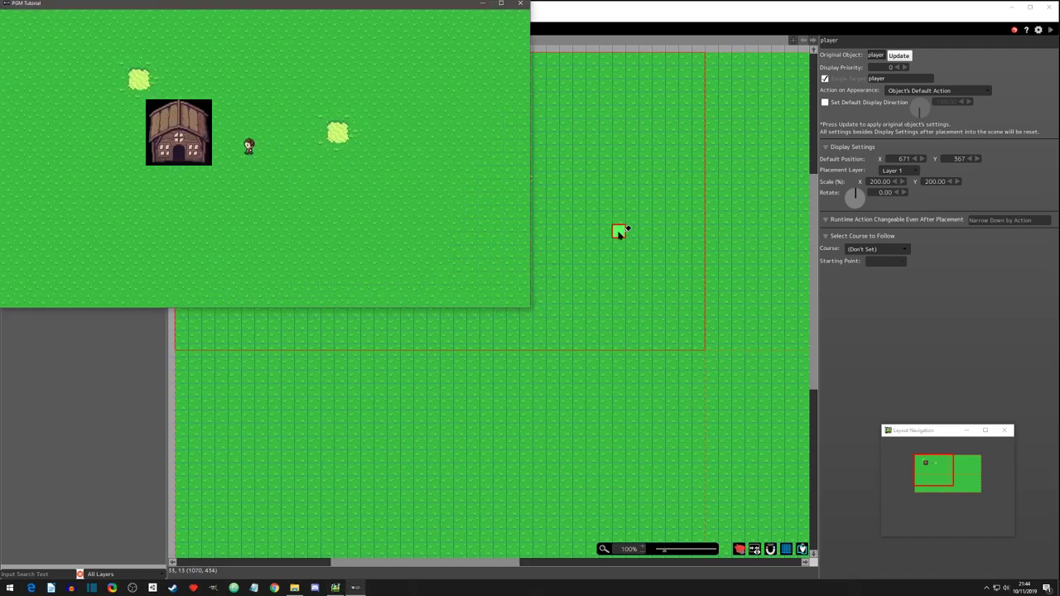
key(Down)
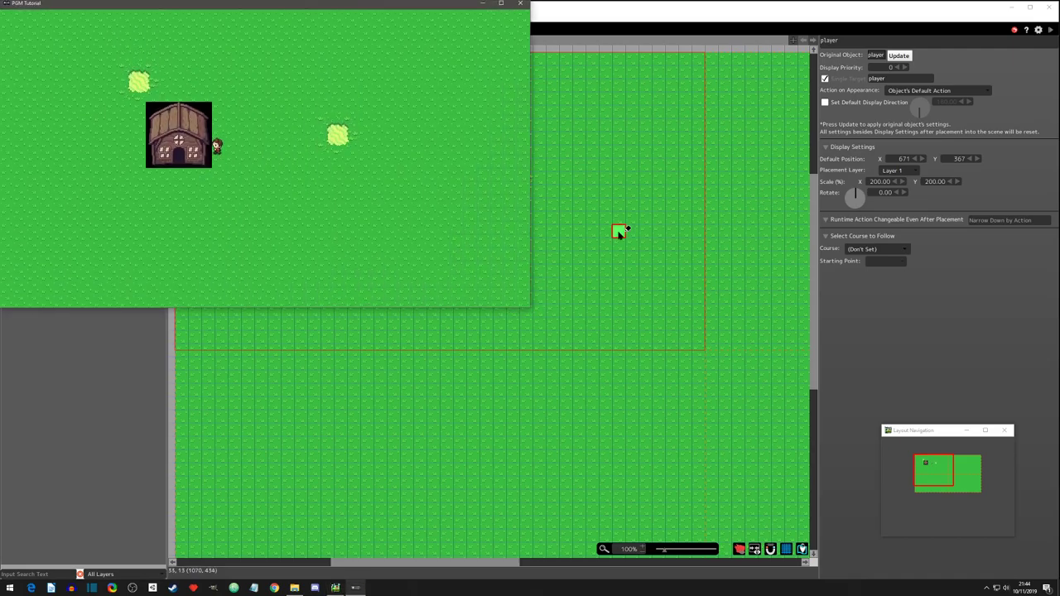
key(Left)
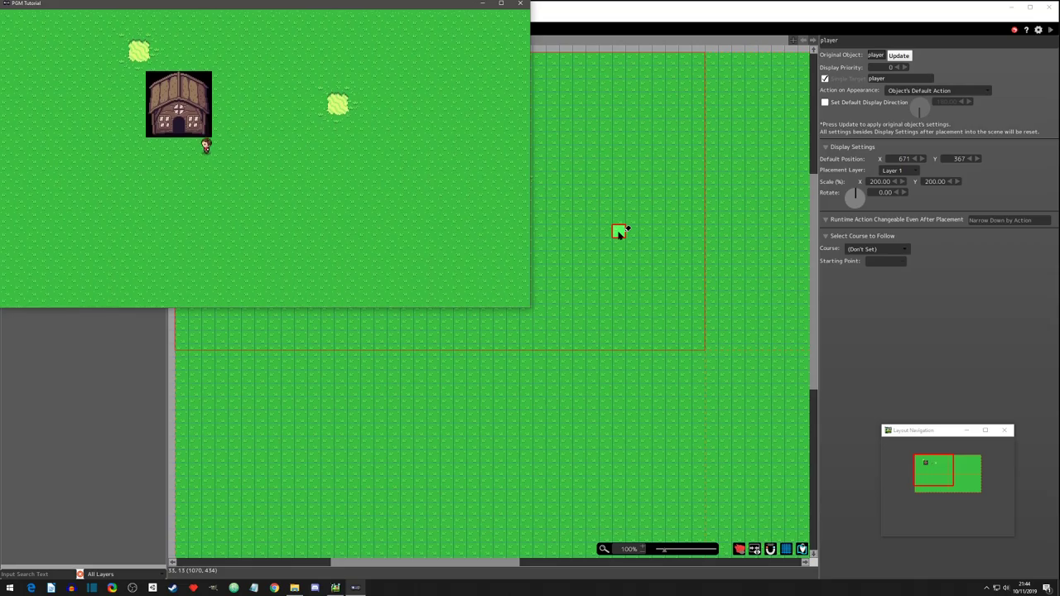
key(Up)
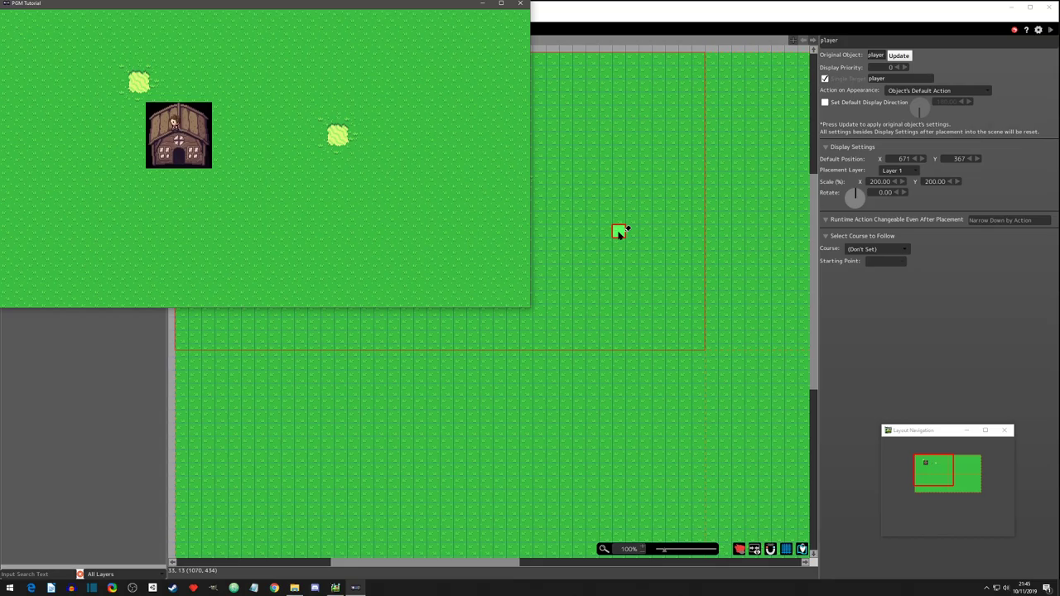
key(Left)
key(Down)
key(Up)
key(Right)
key(Left)
key(Right)
key(Down)
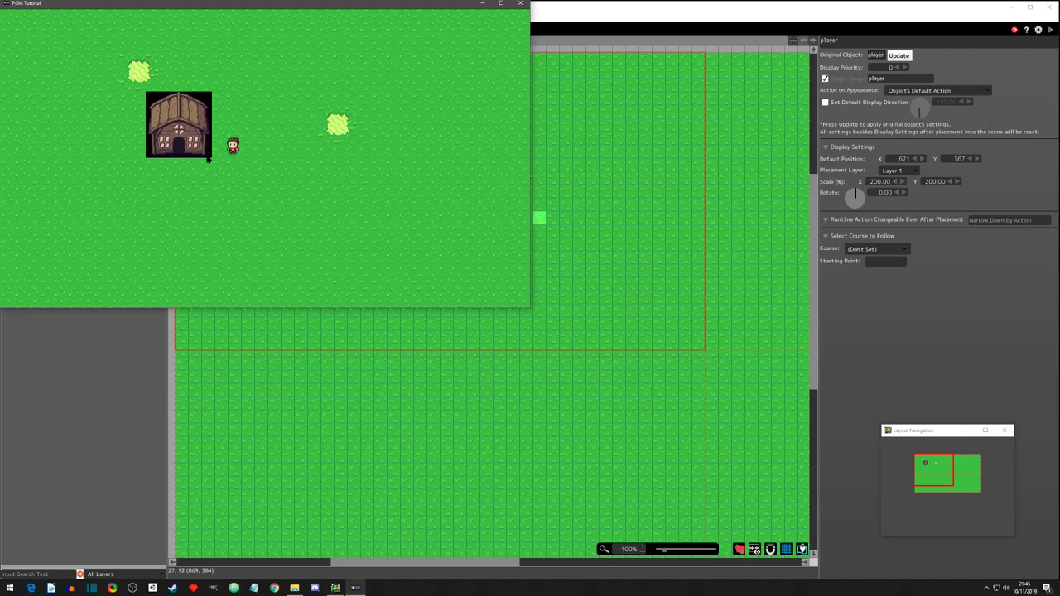
- Move the test game window aside and bring the scene editor back in front
drag(306, 6, 556, 142)
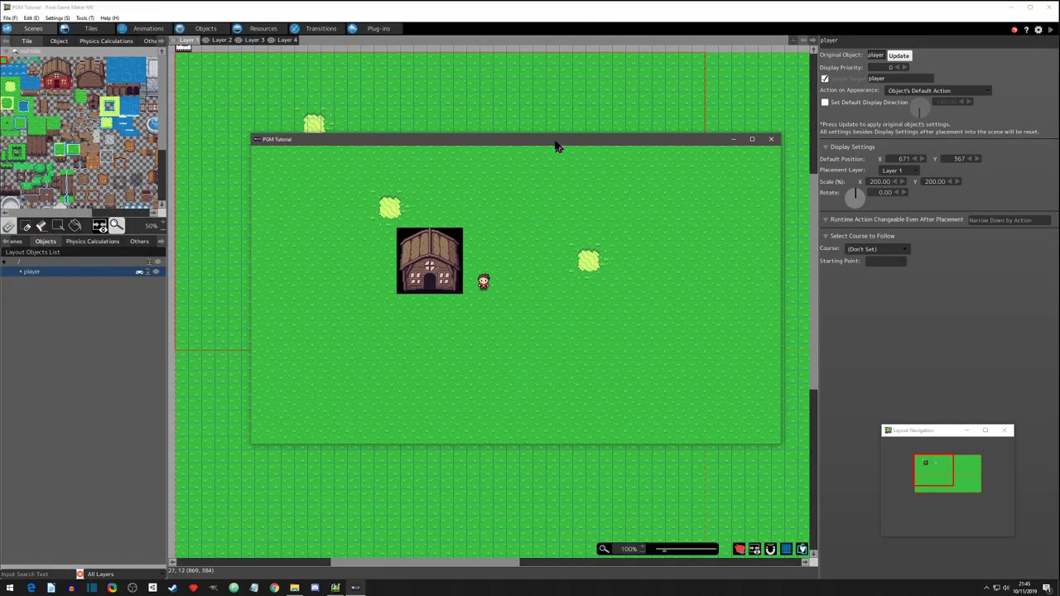
drag(43, 67, 73, 83)
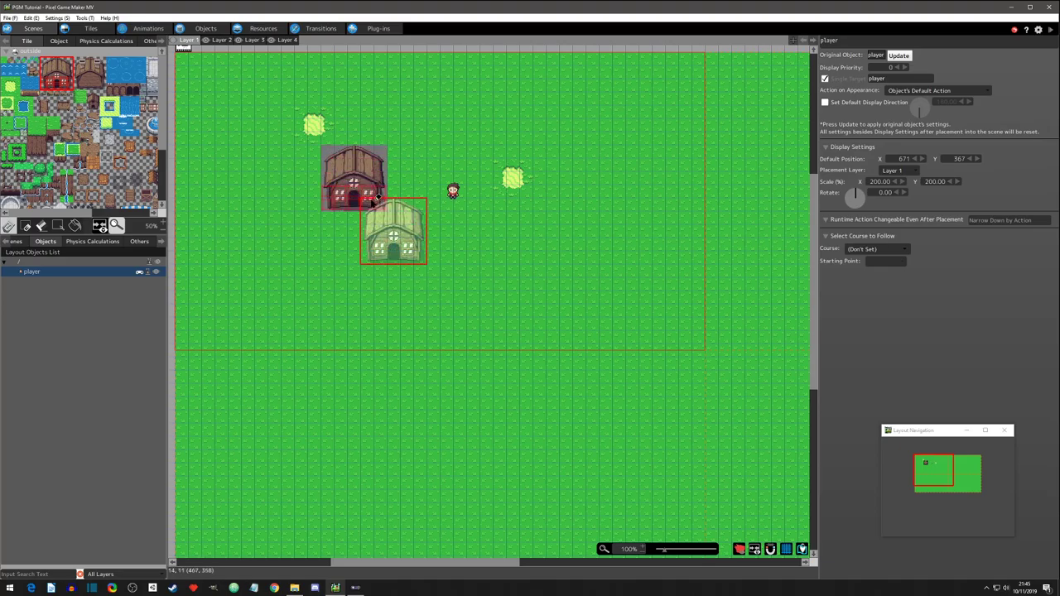
- Pick a grass tile and paint grass over all the house tiles on Layer 1
right_click(369, 246)
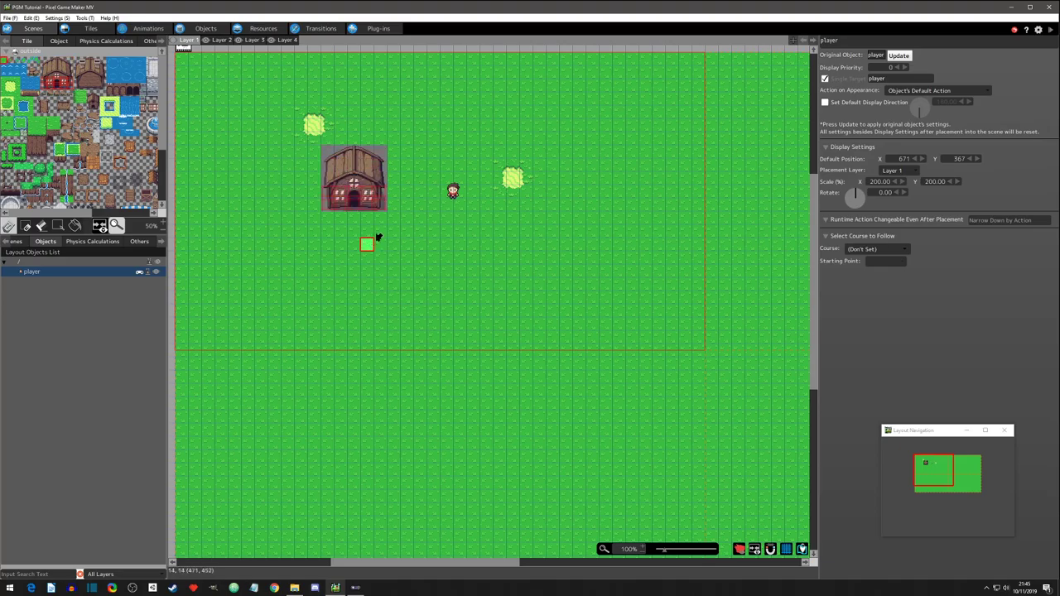
click(497, 86)
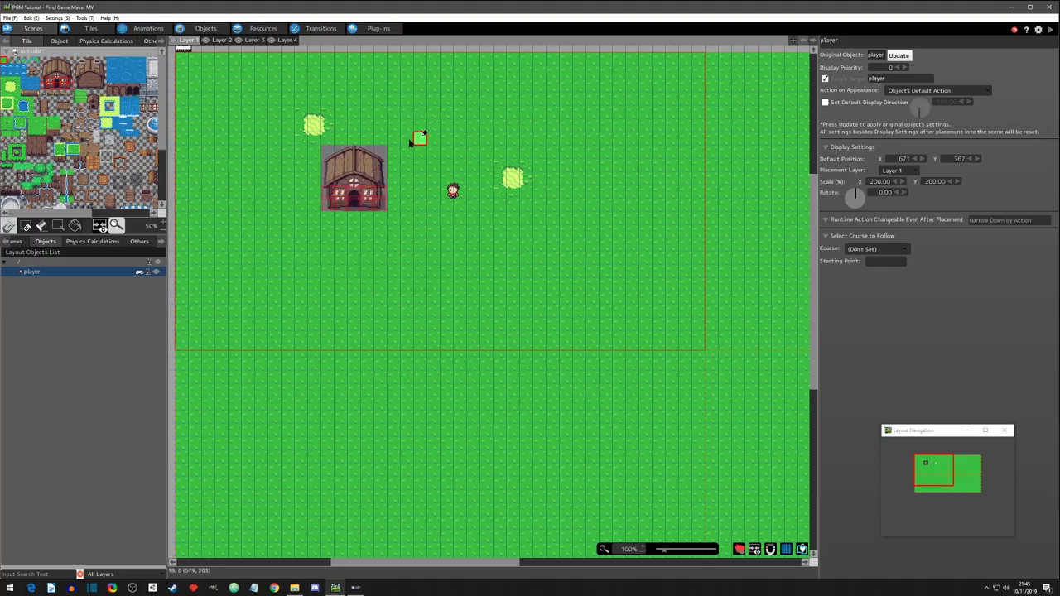
mouse_move(377, 152)
mouse_down()
mouse_move(360, 162)
mouse_move(364, 203)
mouse_up()
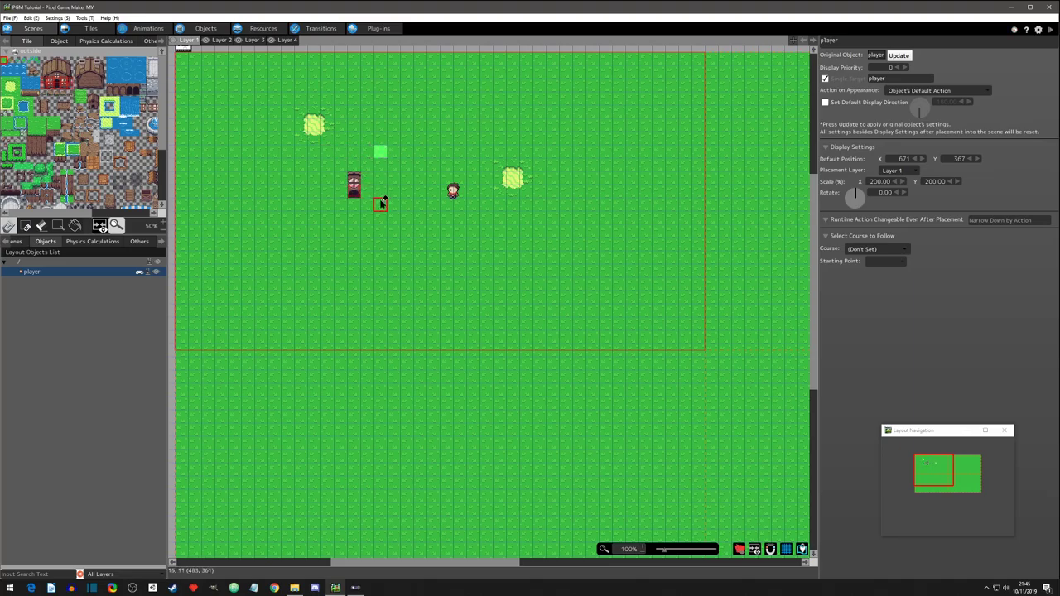
click(381, 154)
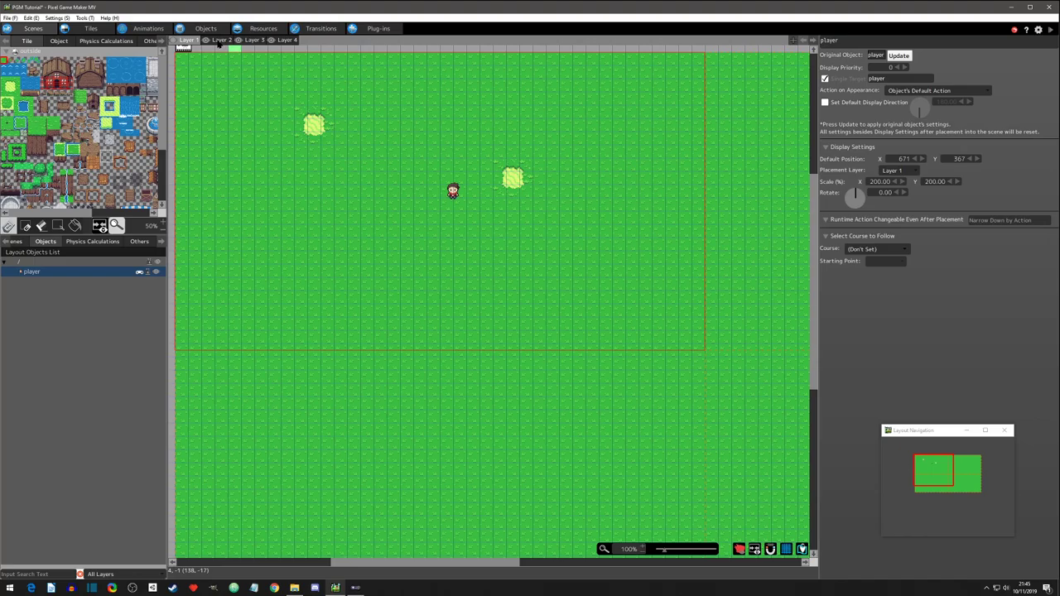
- On Layer 2, pick the house tiles and place the house left of the player
click(220, 40)
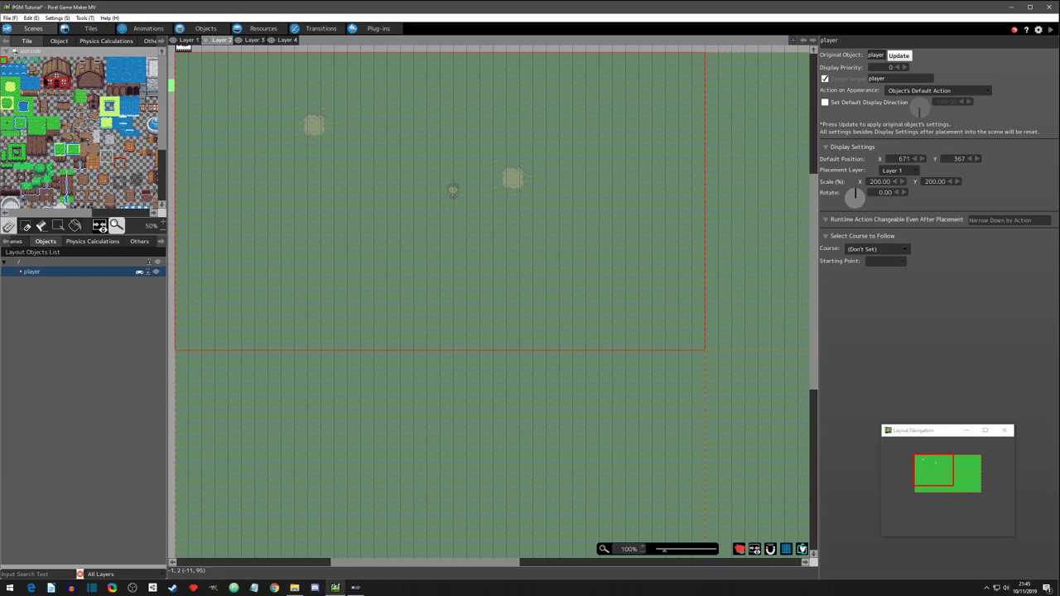
drag(41, 58, 73, 91)
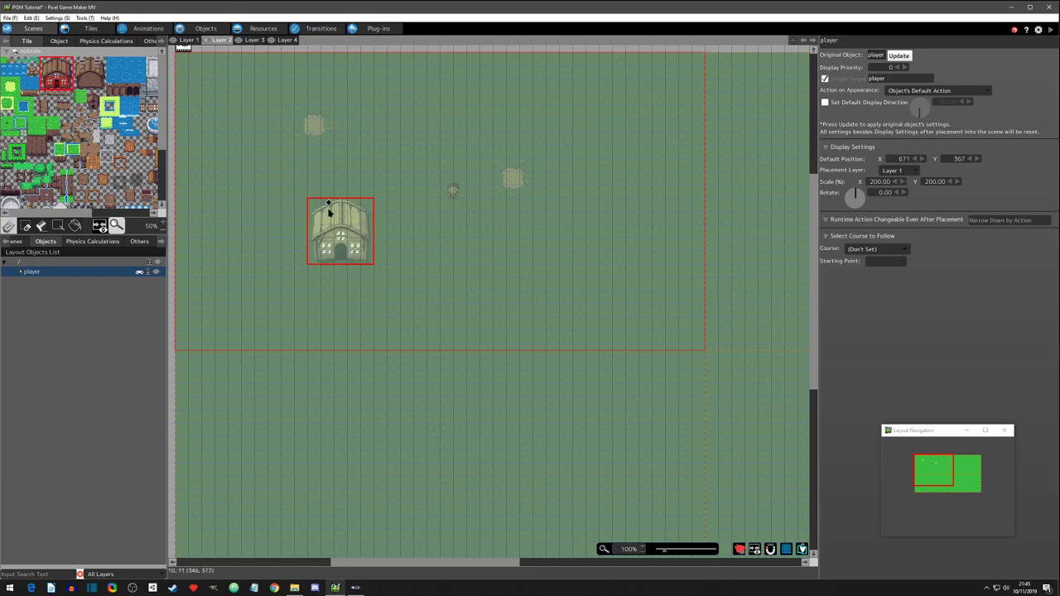
click(355, 172)
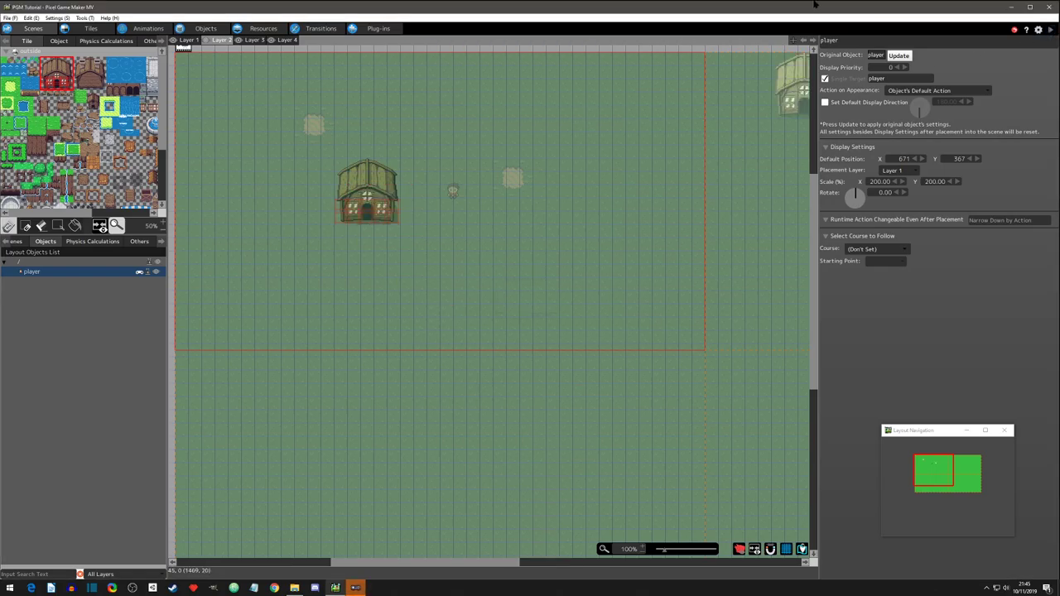
click(356, 588)
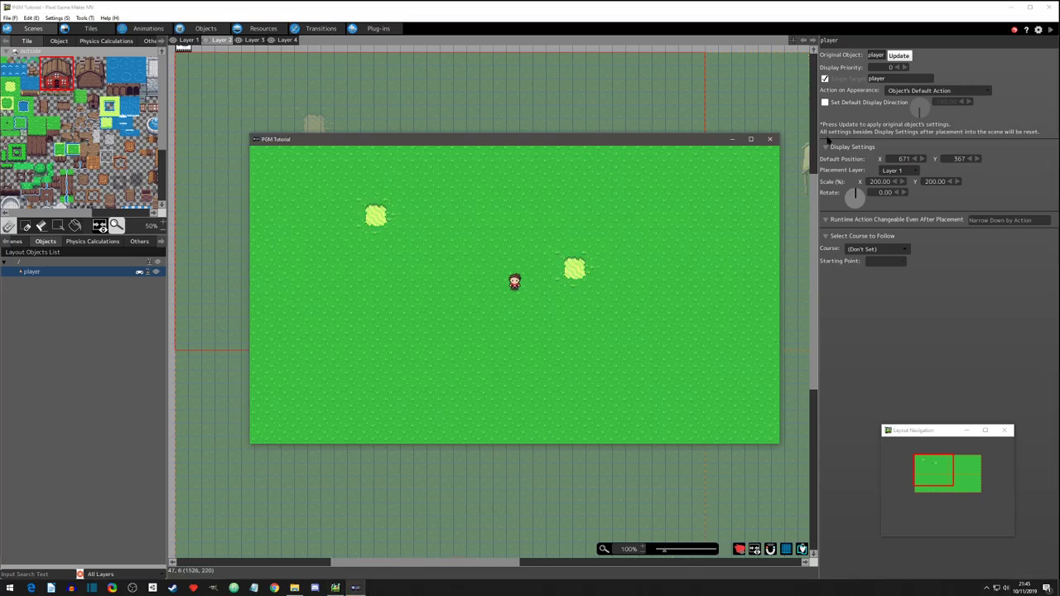
key(Left)
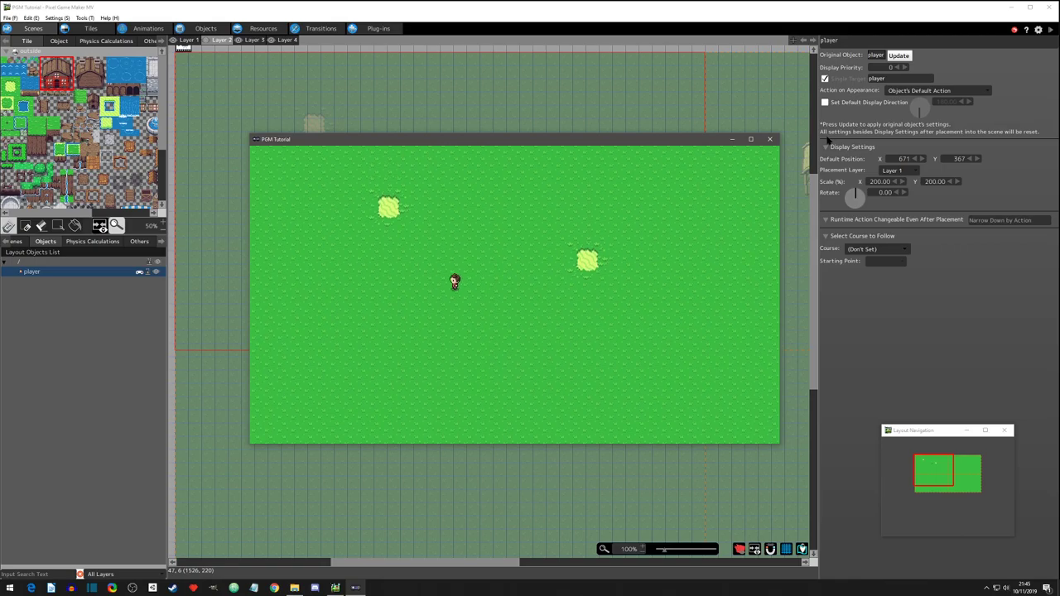
key(Right)
key(Left)
key(Right)
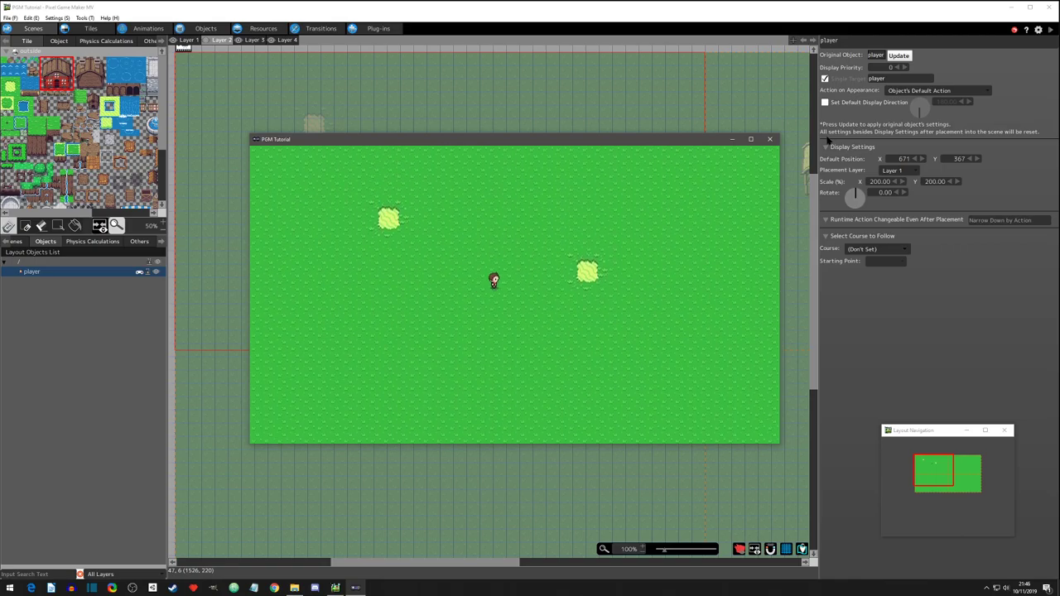
key(Up)
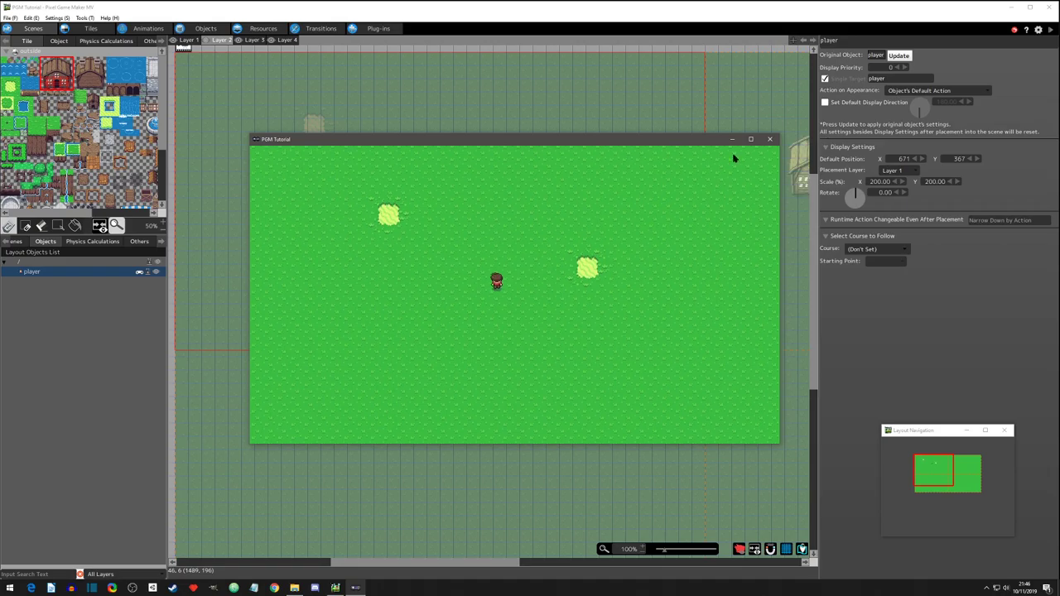
click(769, 138)
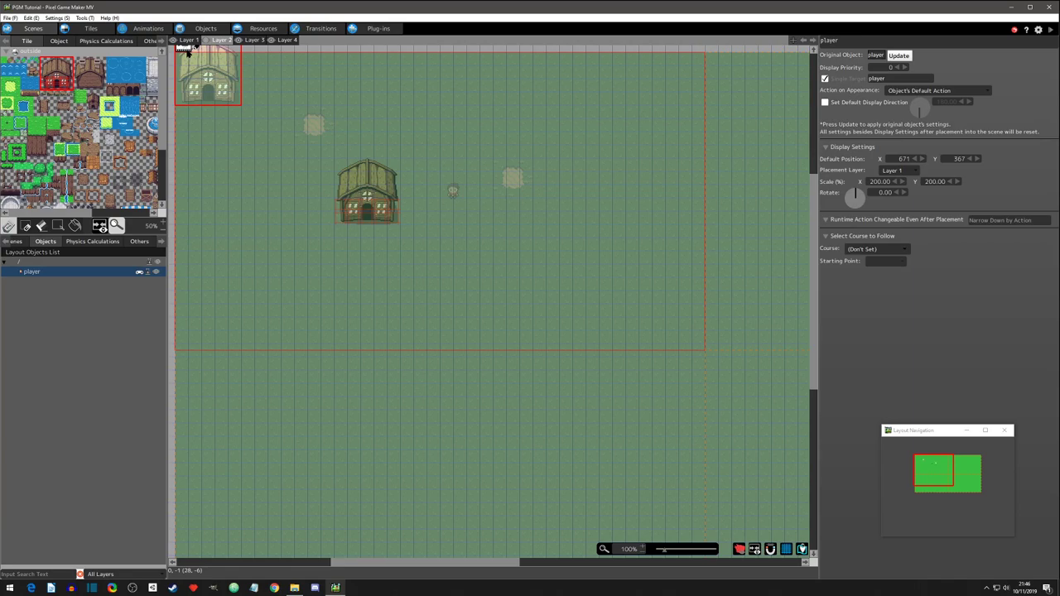
- Check Layer 1, then erase the house tiles from Layer 2
click(186, 40)
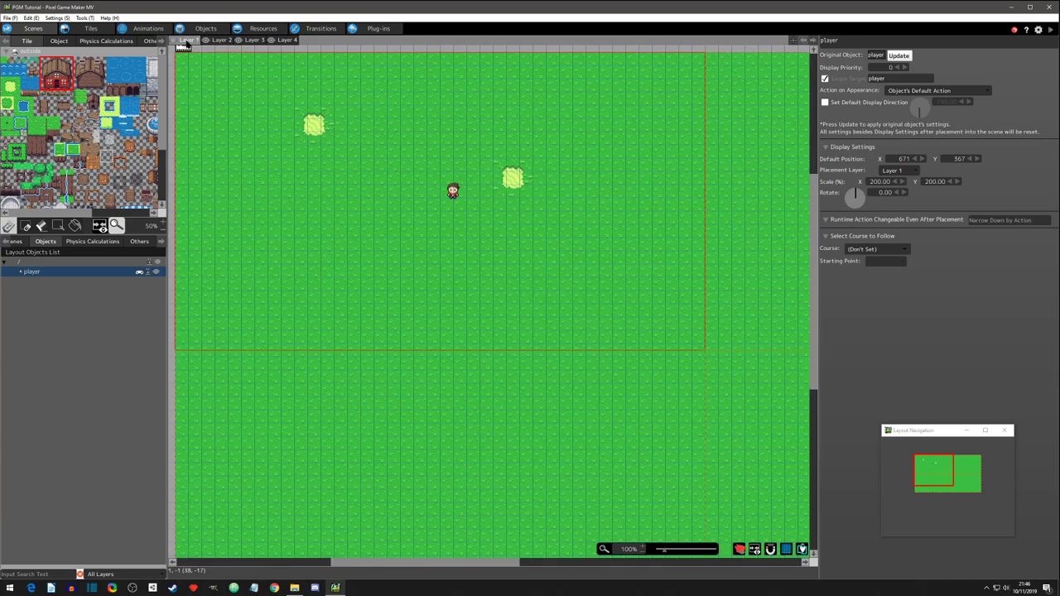
click(217, 40)
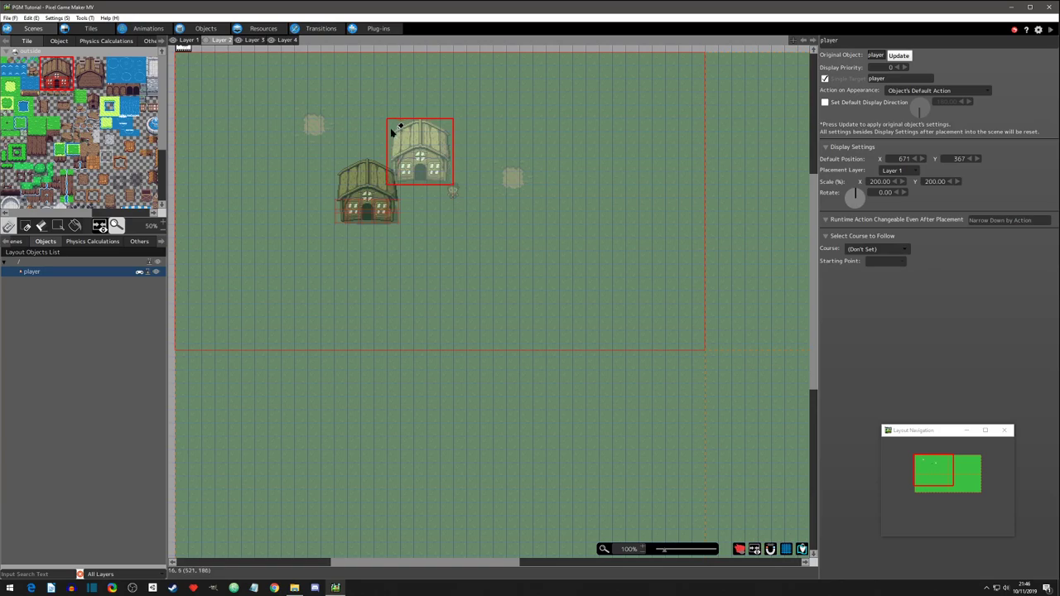
mouse_move(412, 151)
mouse_down()
mouse_move(357, 174)
mouse_move(390, 156)
mouse_move(351, 213)
mouse_move(396, 212)
mouse_up()
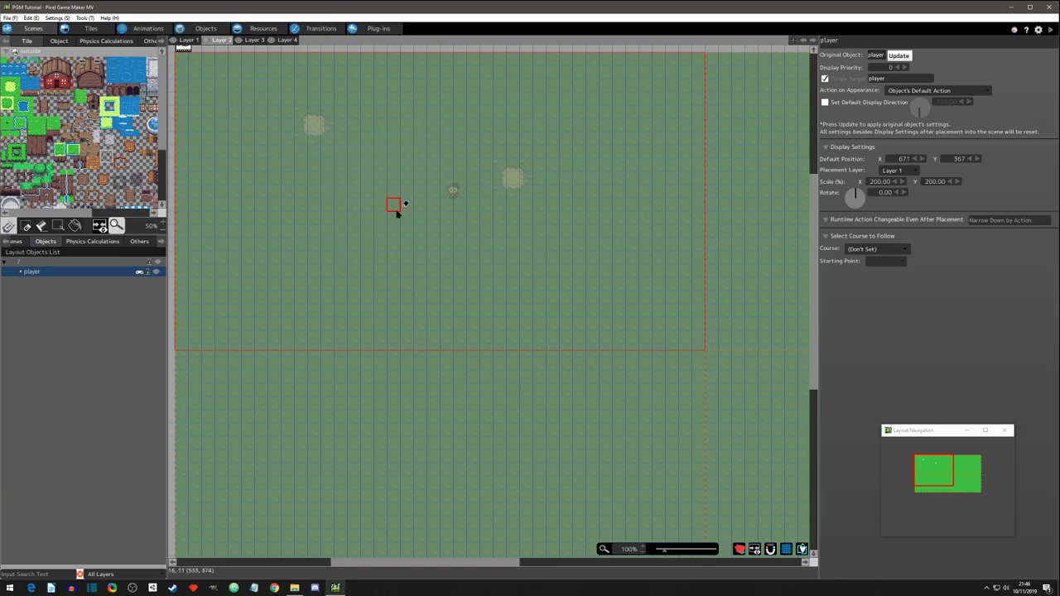
- Rename Layer 1 to 'ground' and drag it to the end of the layer order
click(189, 42)
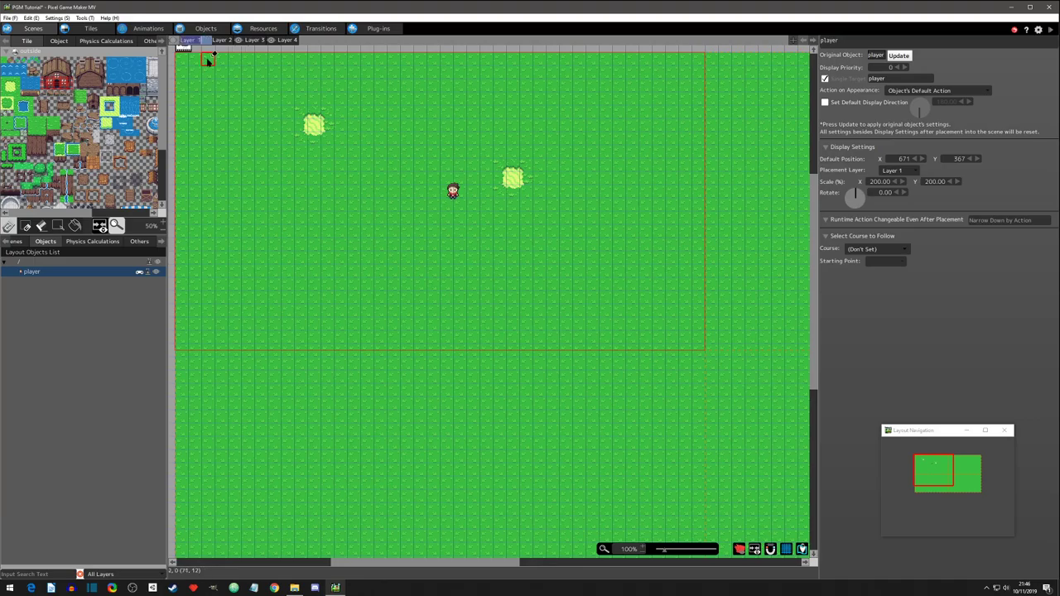
text(ground)
key(Return)
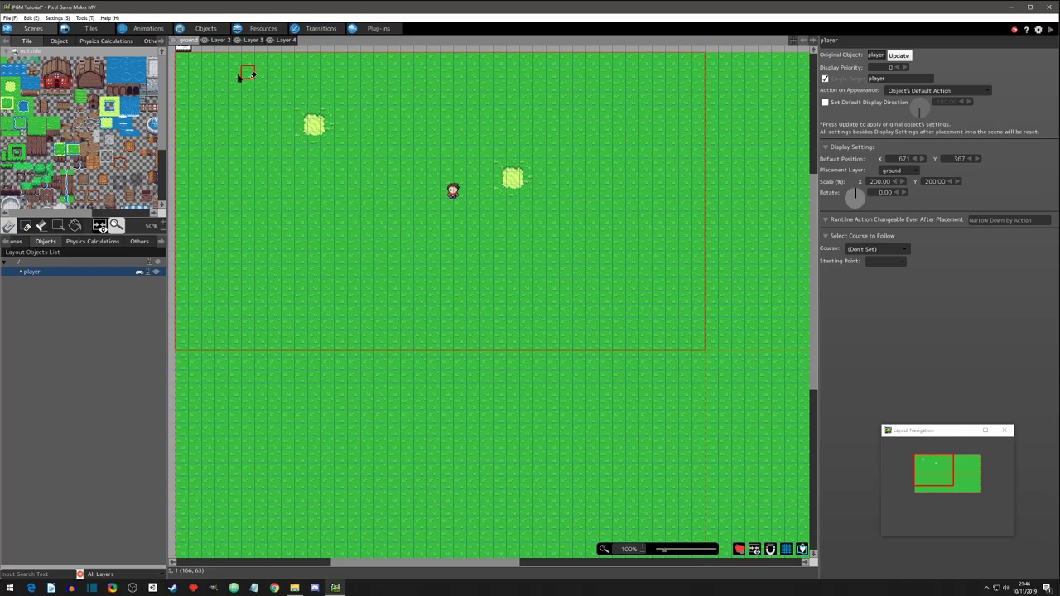
drag(187, 40, 321, 40)
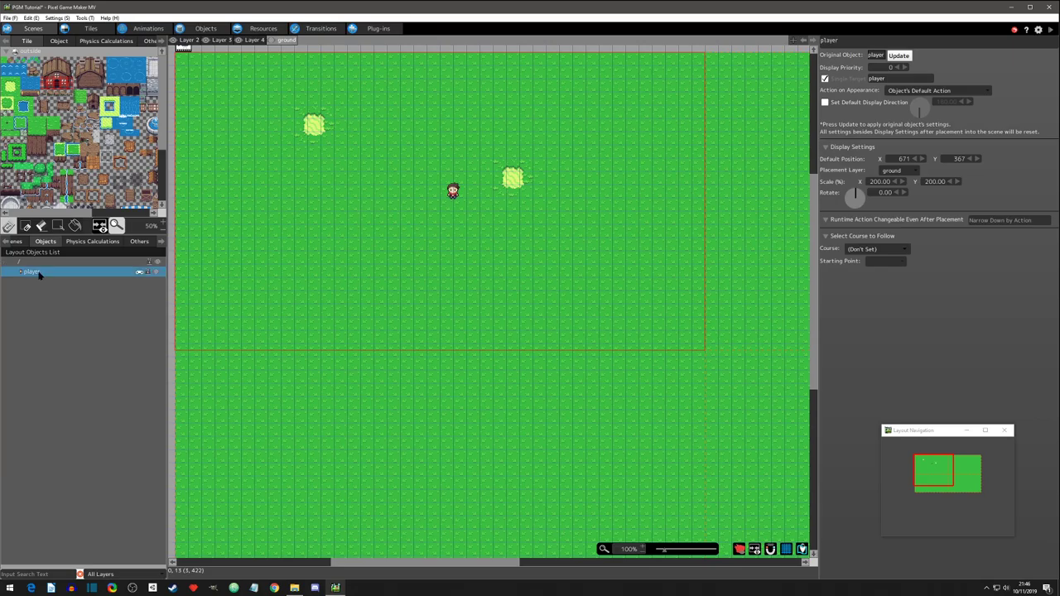
- Select the placed player object, delete it and confirm in the Delete Data dialog
click(77, 320)
click(108, 272)
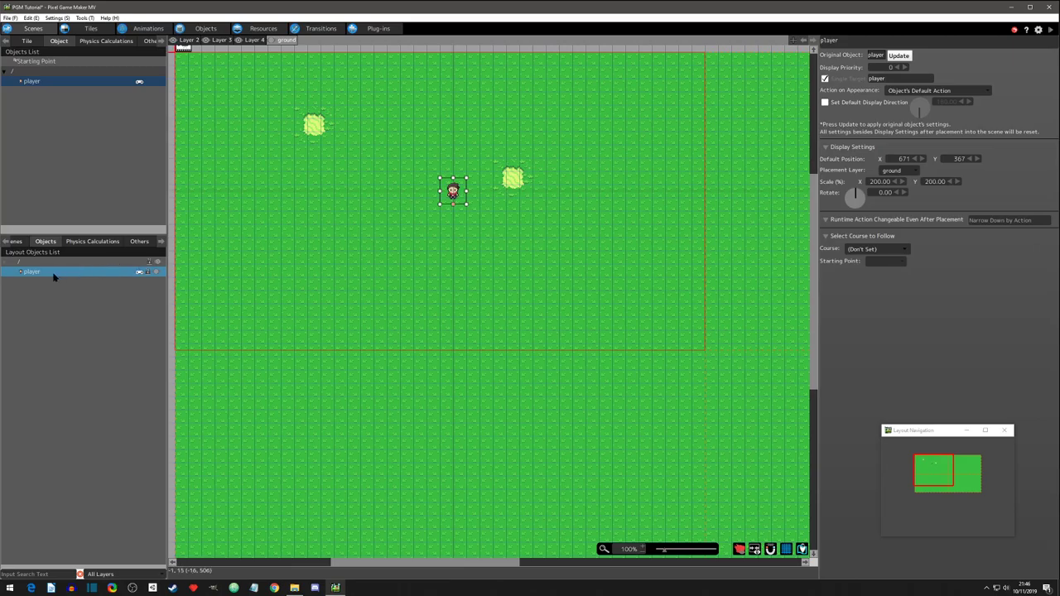
key(Delete)
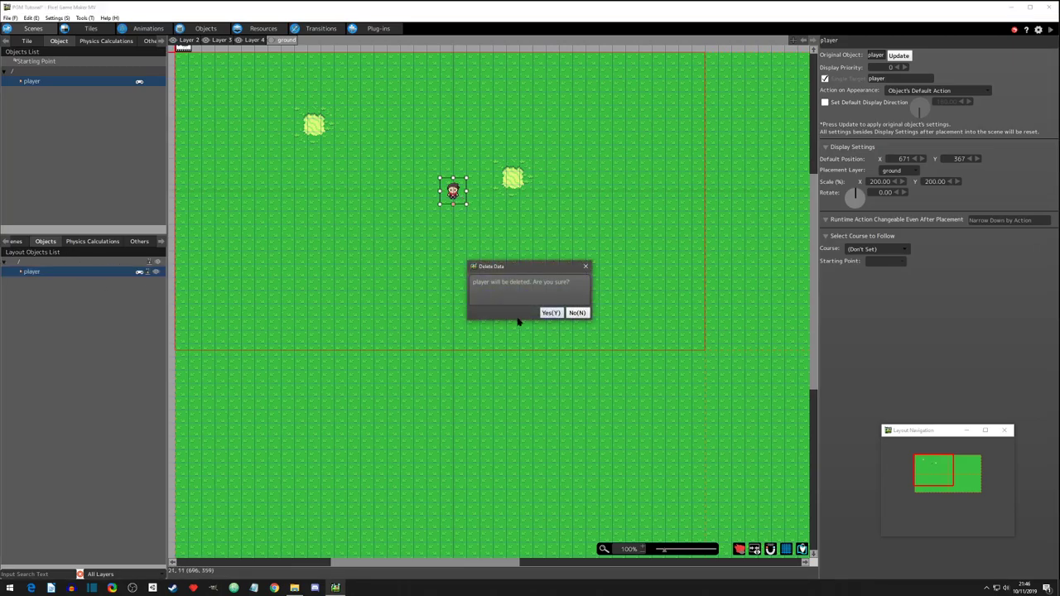
click(552, 313)
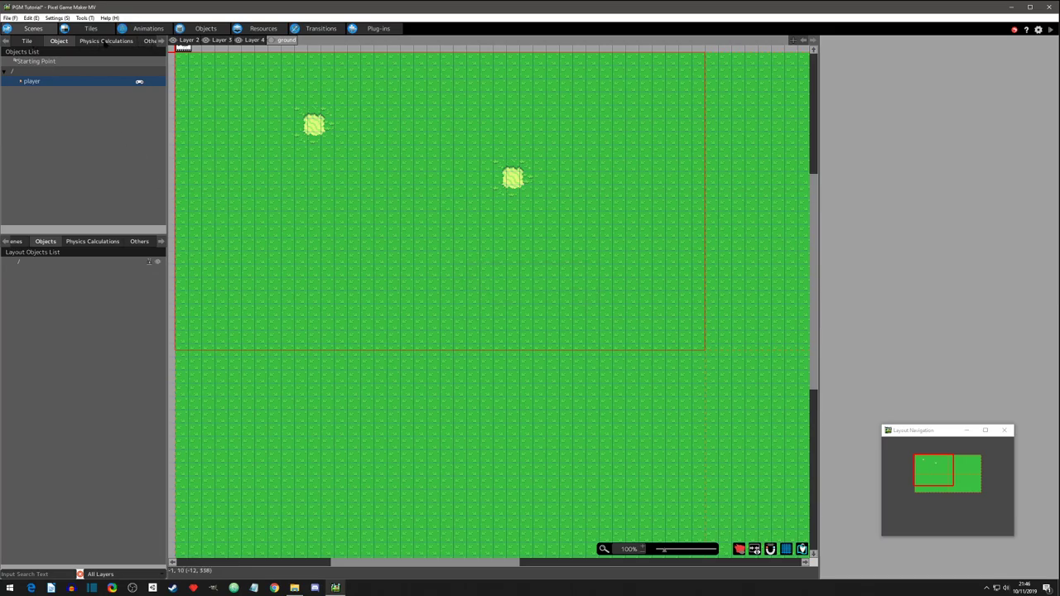
- Rename Layer 4 to 'player' via Change Name and pick the player object for placement
click(253, 41)
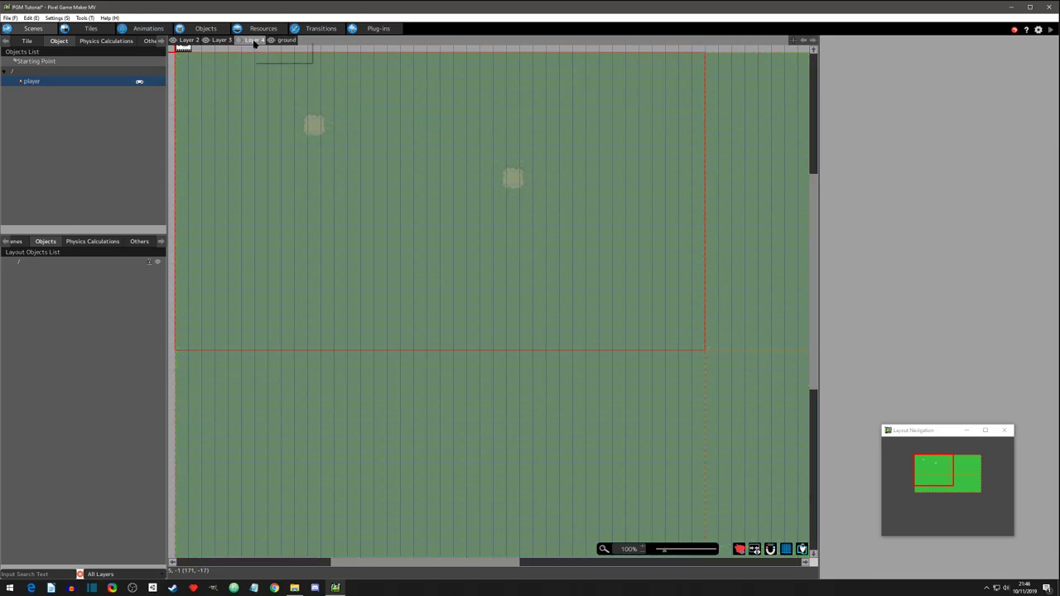
right_click(256, 43)
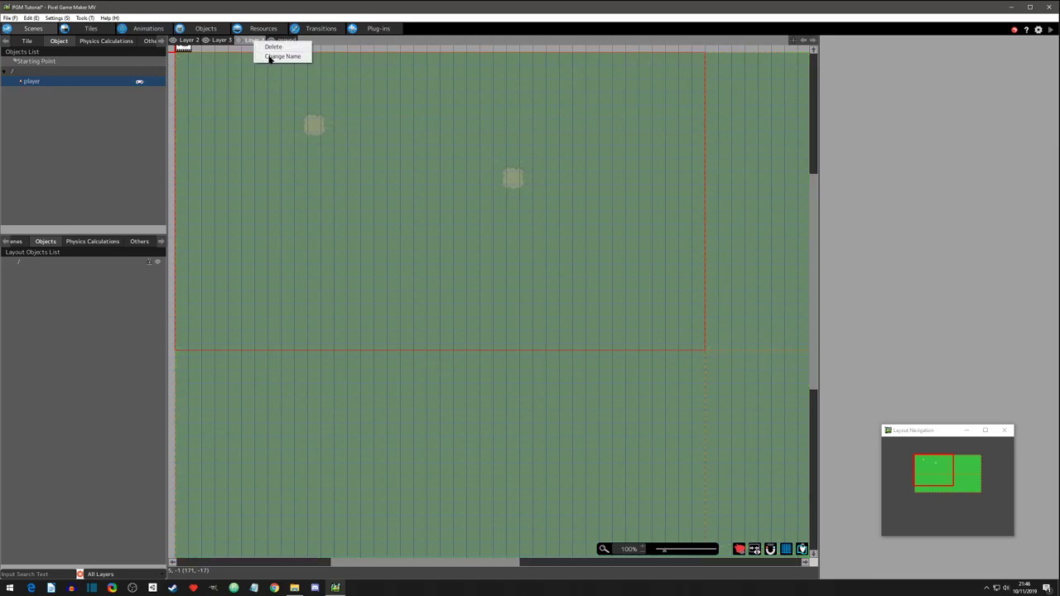
click(281, 56)
text(play)
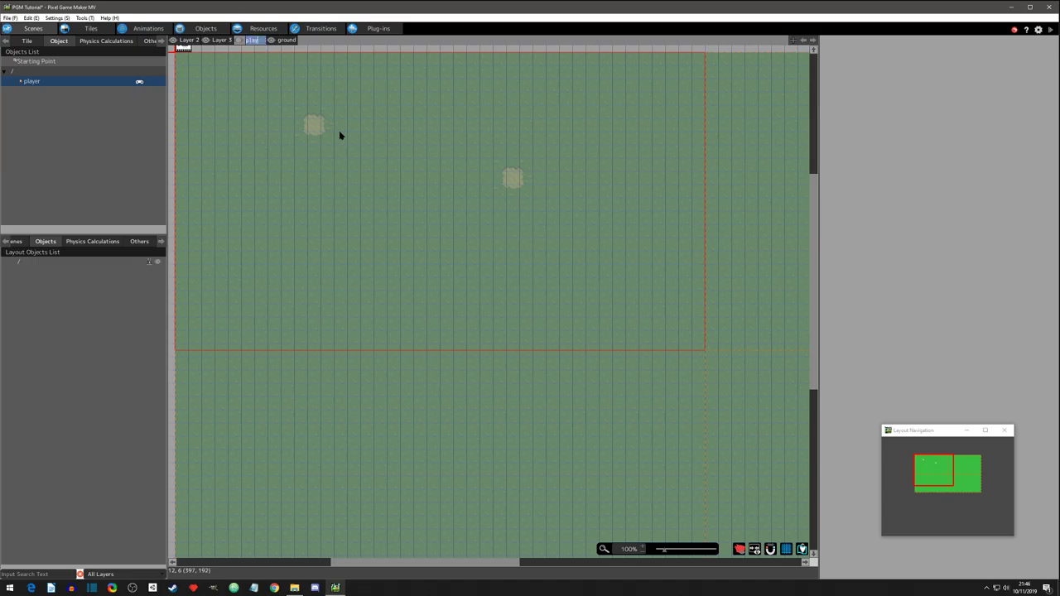
text(er)
key(Return)
click(31, 84)
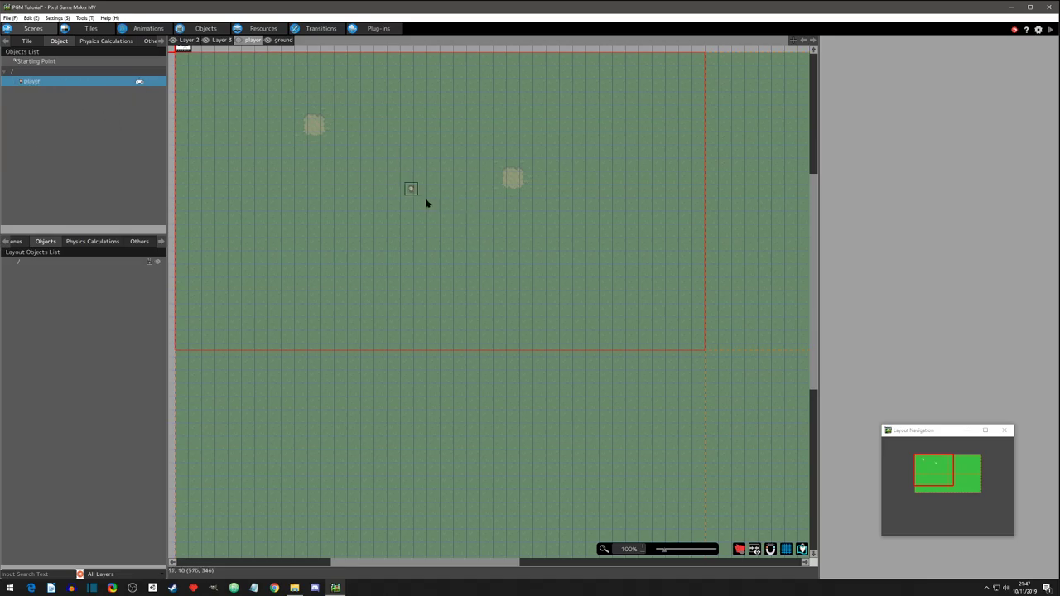
- Place the player near the scene centre and set Scale X and Y to 200 percent
click(446, 201)
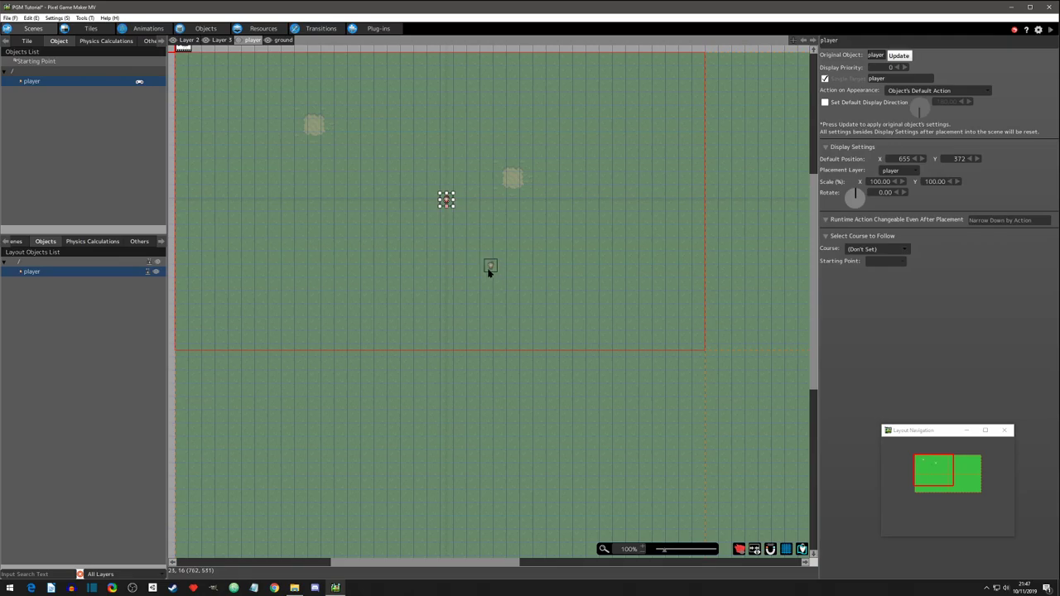
double_click(875, 182)
text(2)
key(Tab)
text(20)
key(Return)
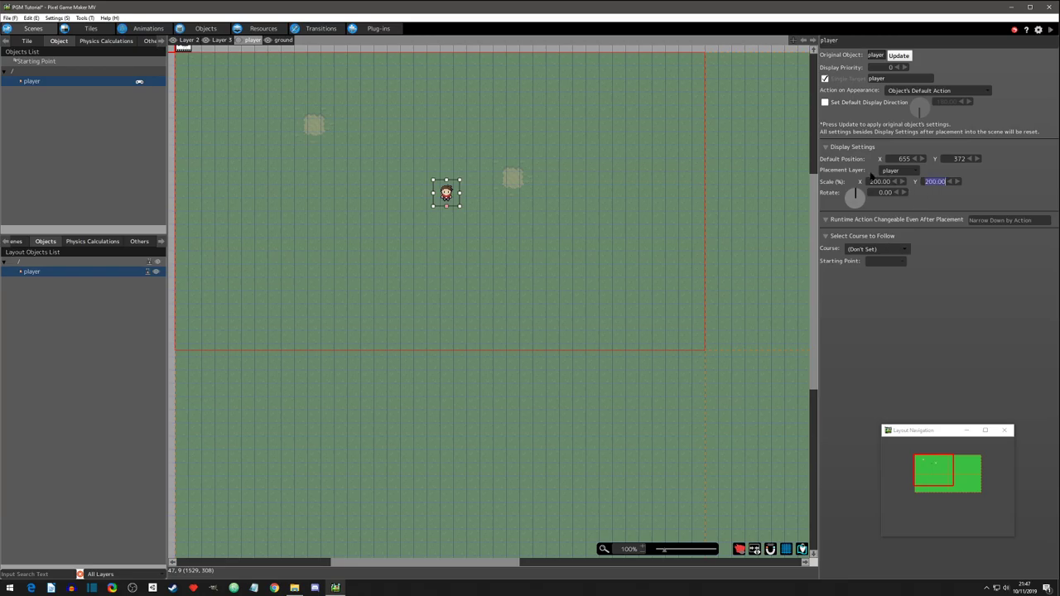
click(922, 322)
- Run a quick test play of the player on grass, close it, and show the tile palette
click(283, 40)
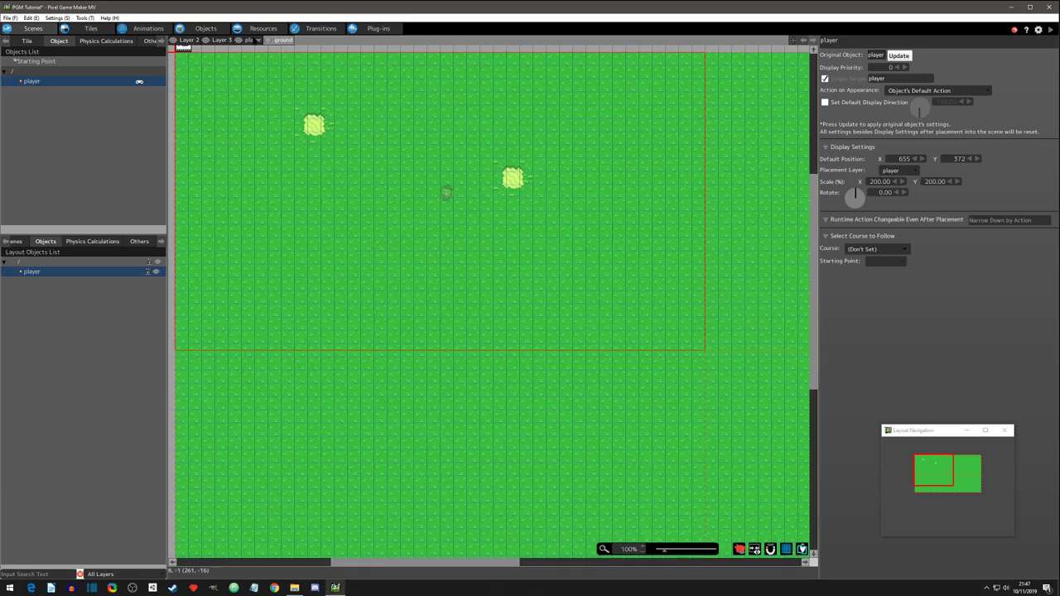
click(251, 40)
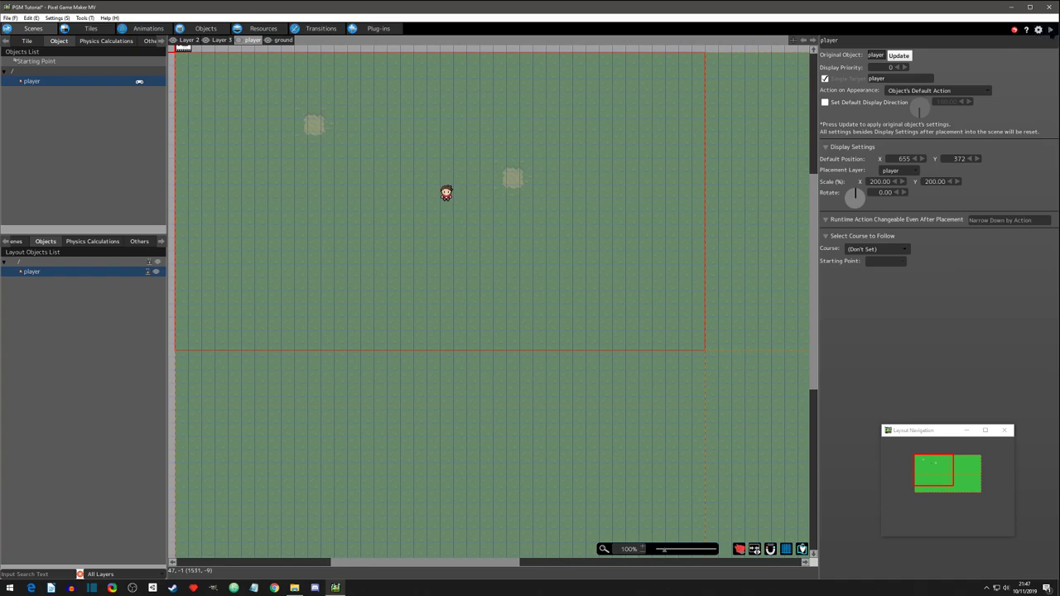
click(1014, 29)
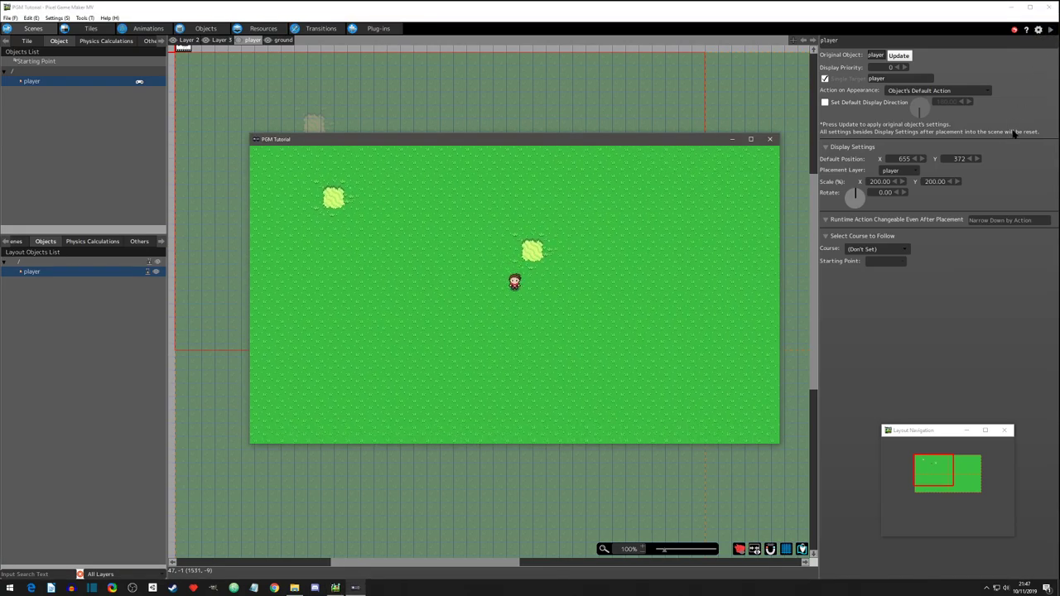
click(771, 139)
click(28, 42)
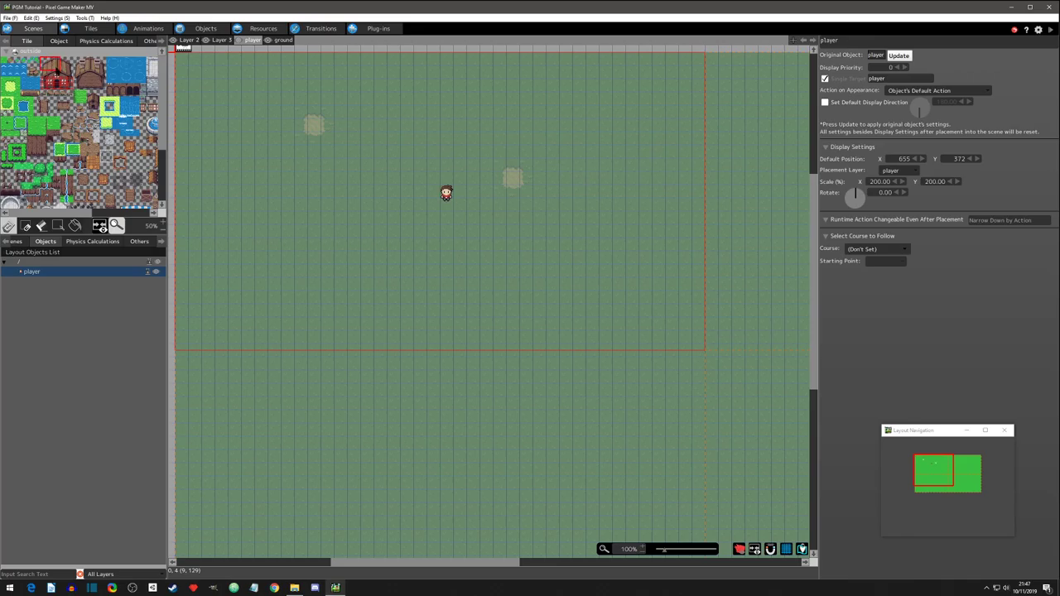
- Stamp the house tiles onto the scene to the left of the player
drag(43, 60, 73, 90)
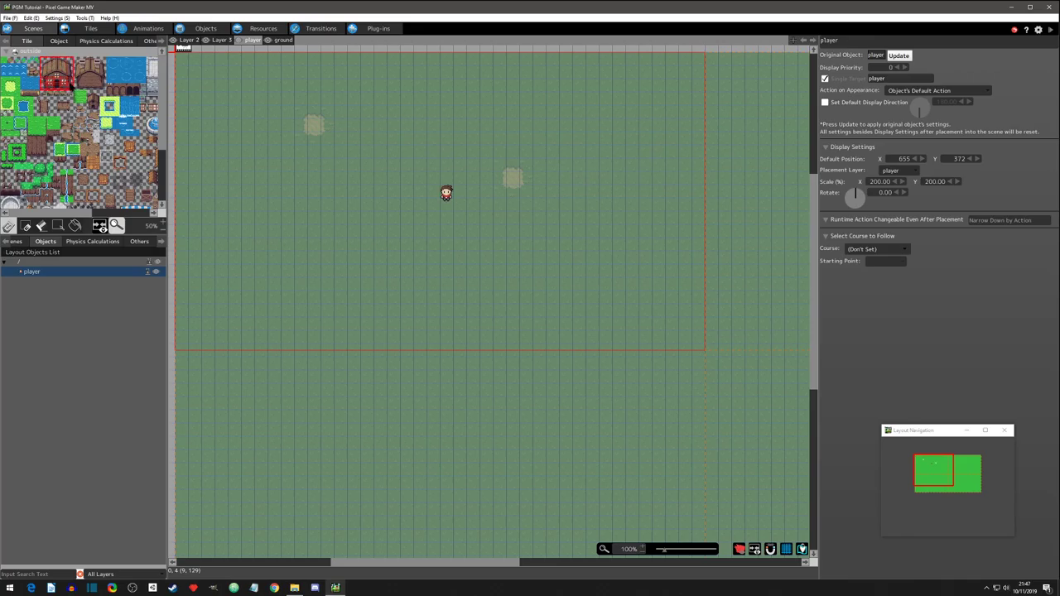
click(348, 171)
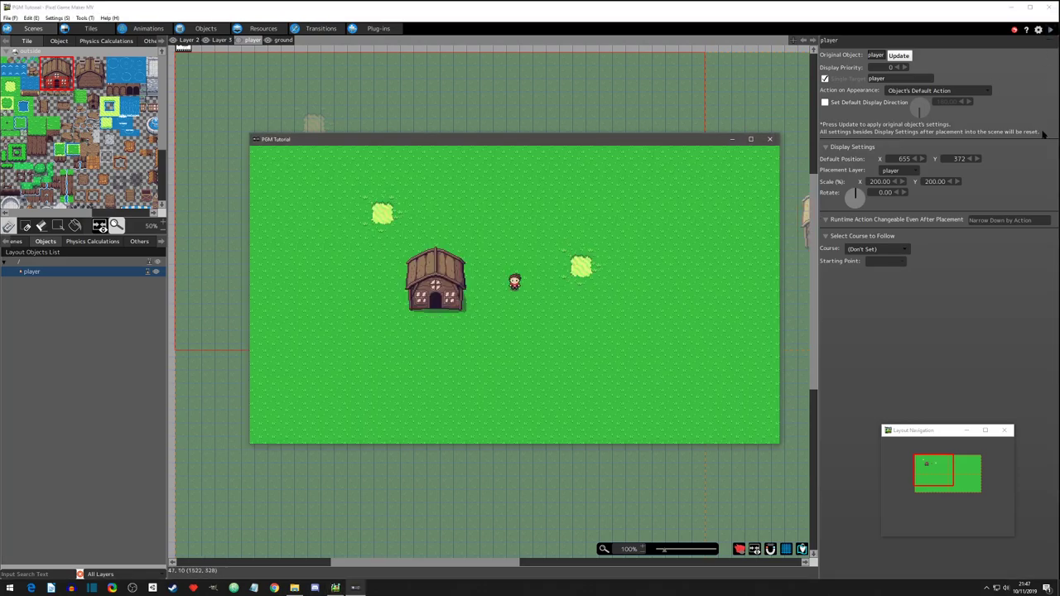
- Walk the player around the house in test play, then close the test window
key(Down)
key(Left)
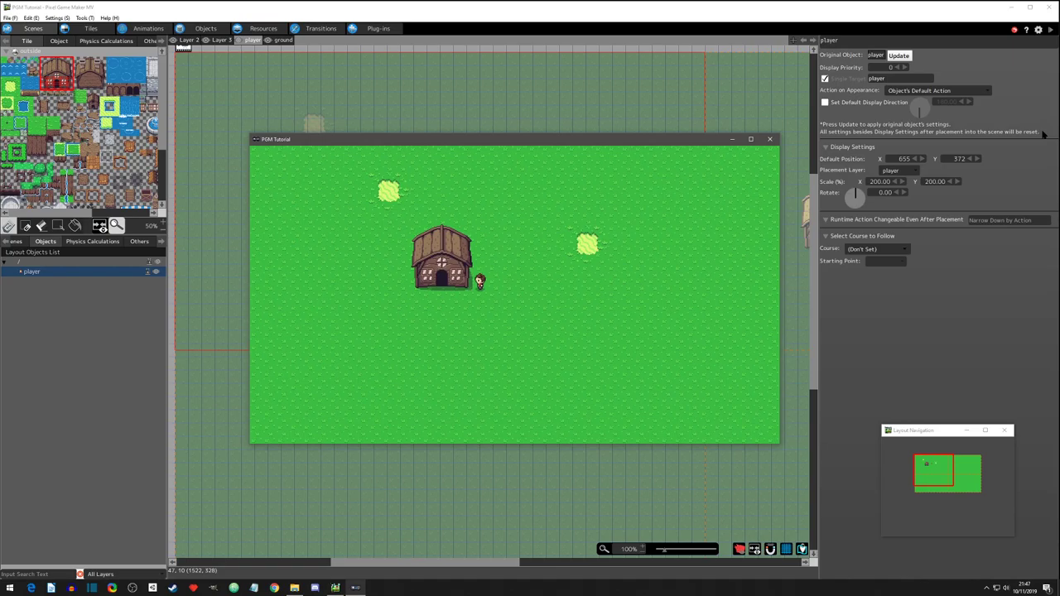
key(Down)
key(Up)
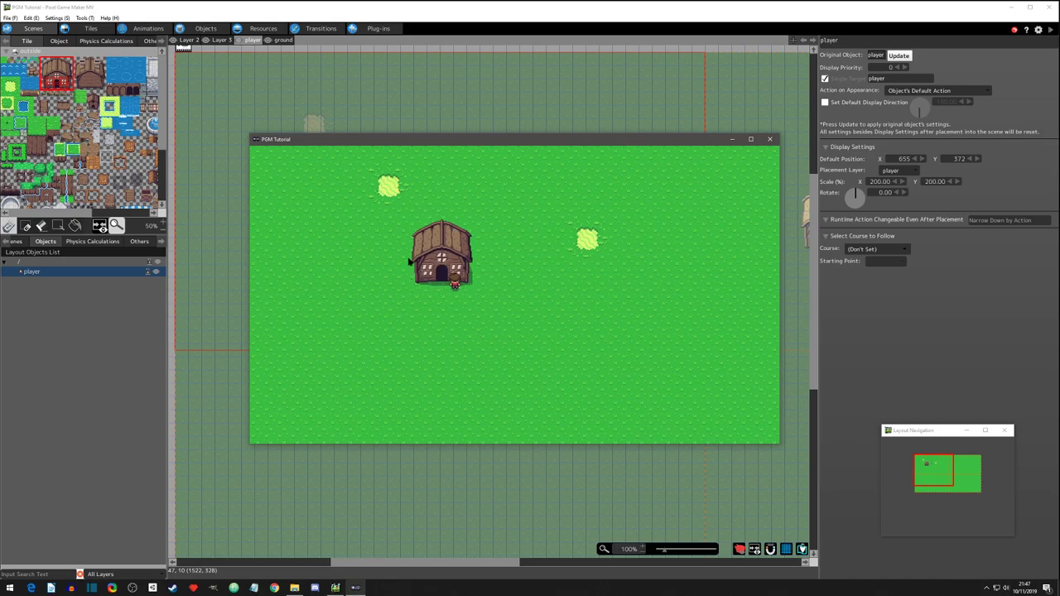
key(Left)
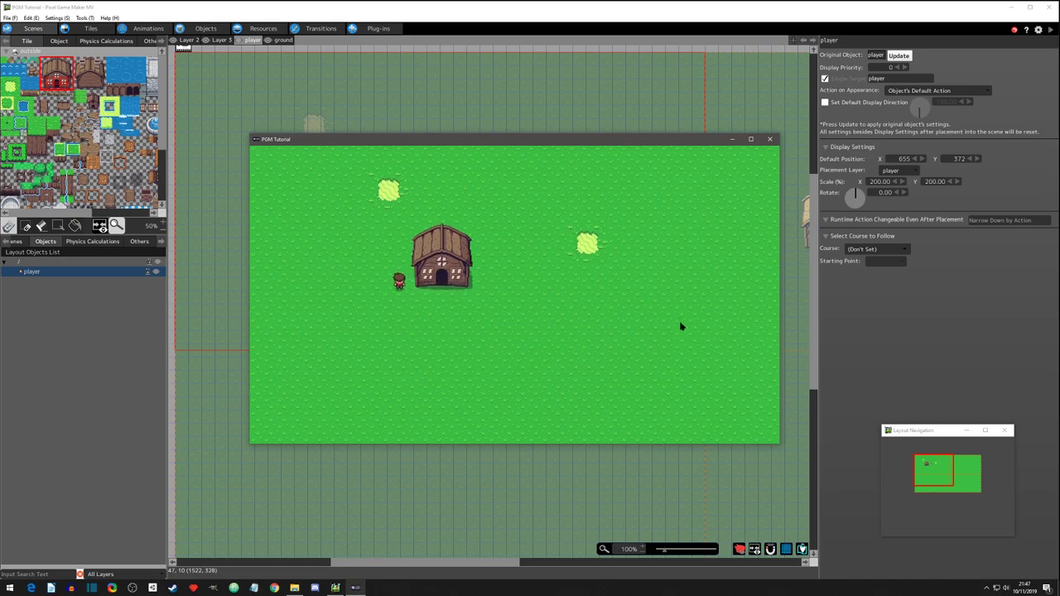
key(Up)
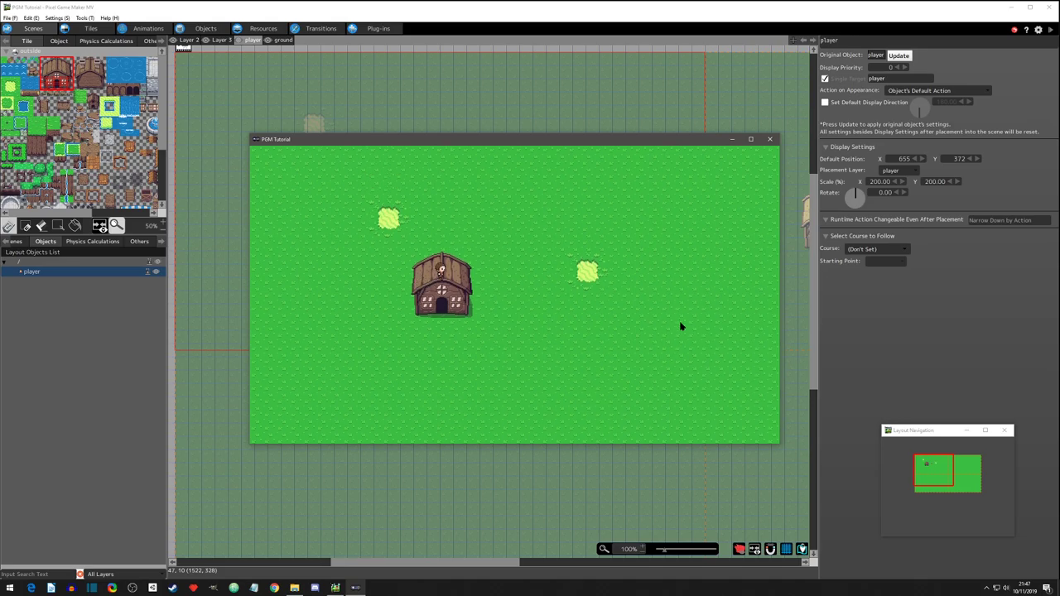
key(Right)
key(Right)
click(770, 139)
- Rename Layer 3 to 'above'
click(222, 42)
right_click(224, 41)
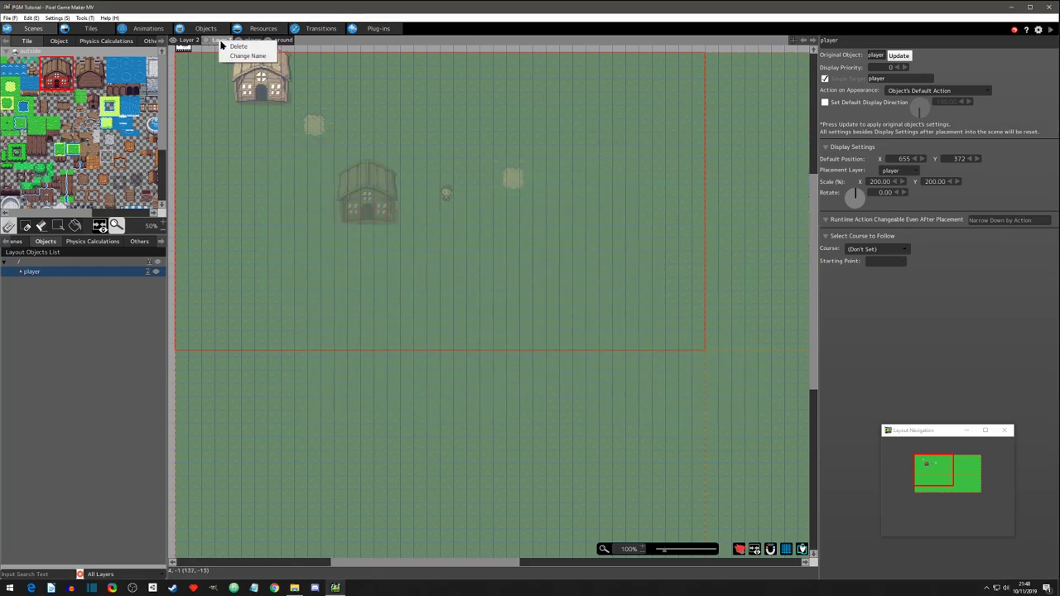
click(238, 53)
text(above)
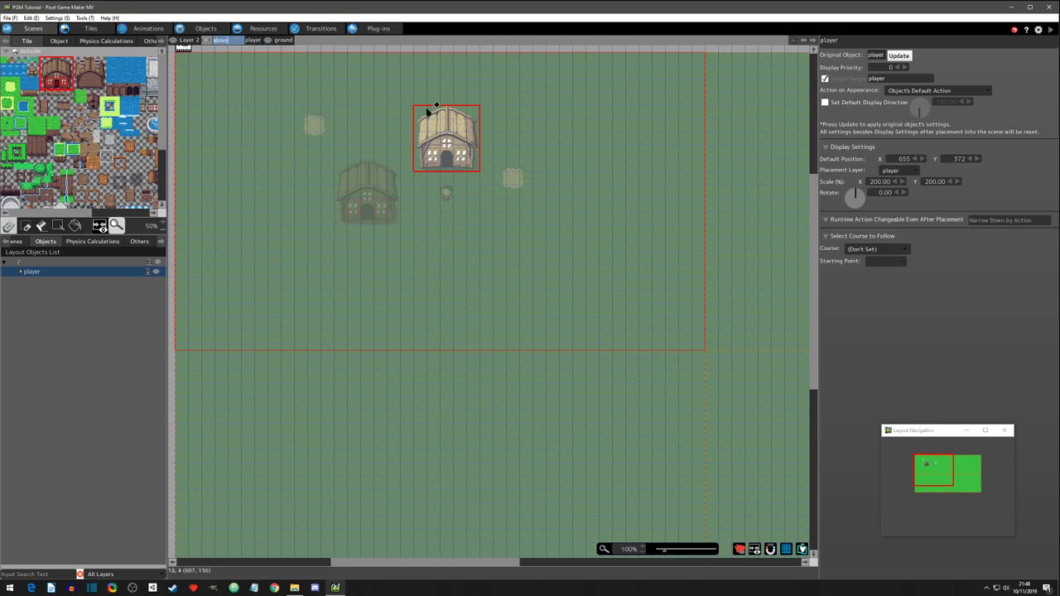
key(Return)
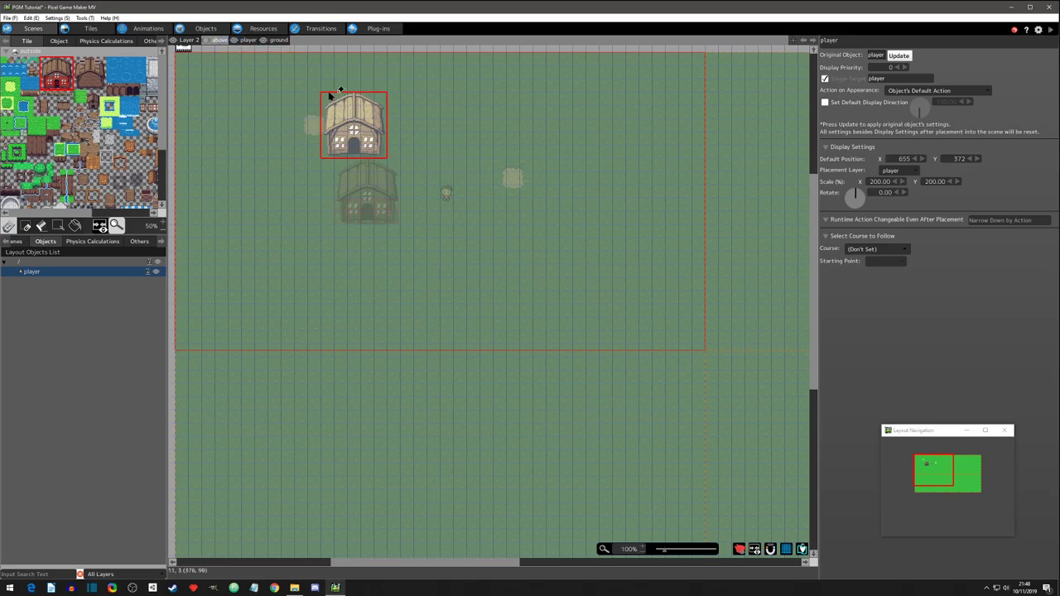
- Erase the roof from the player layer and repaint it on the 'above' layer
click(247, 40)
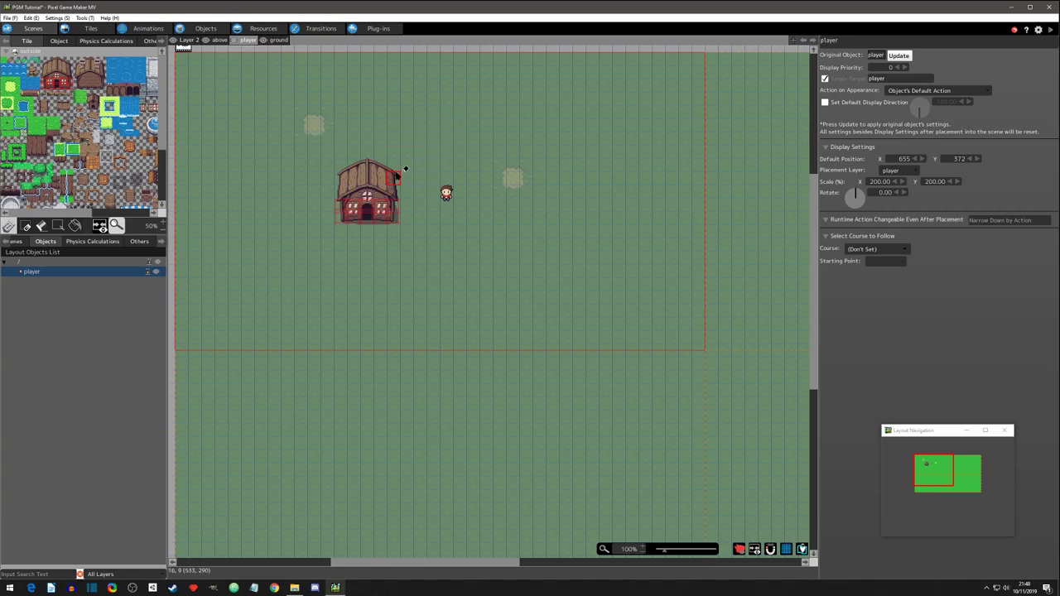
drag(353, 170, 345, 190)
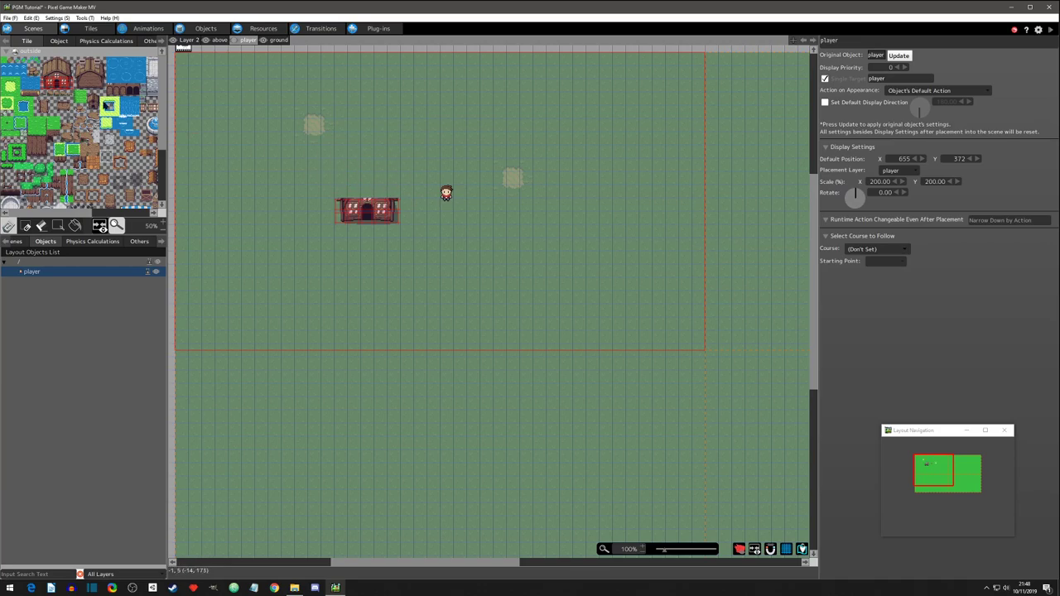
click(220, 40)
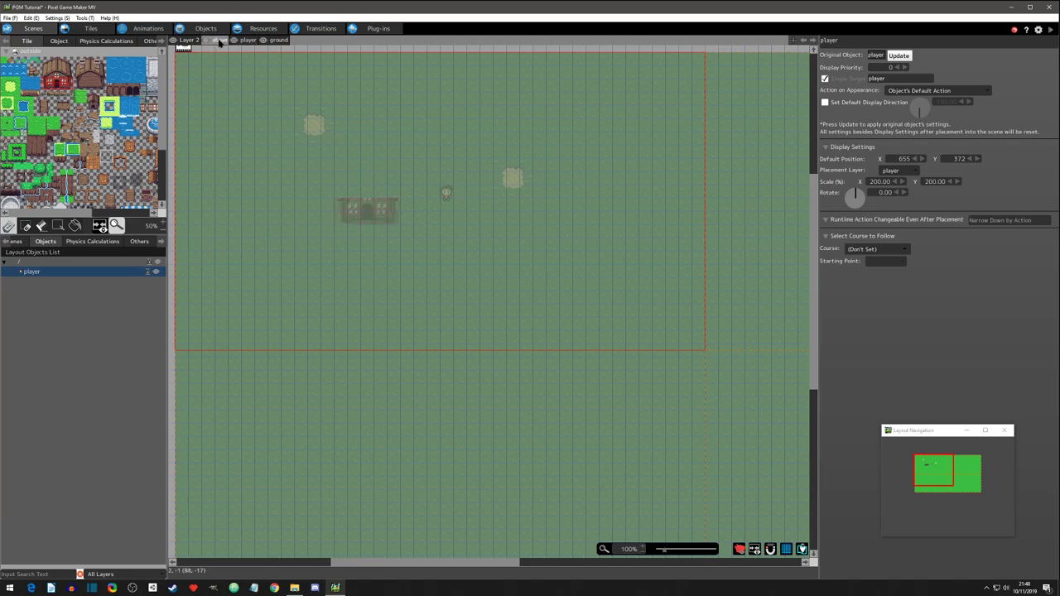
drag(47, 63, 72, 73)
click(343, 166)
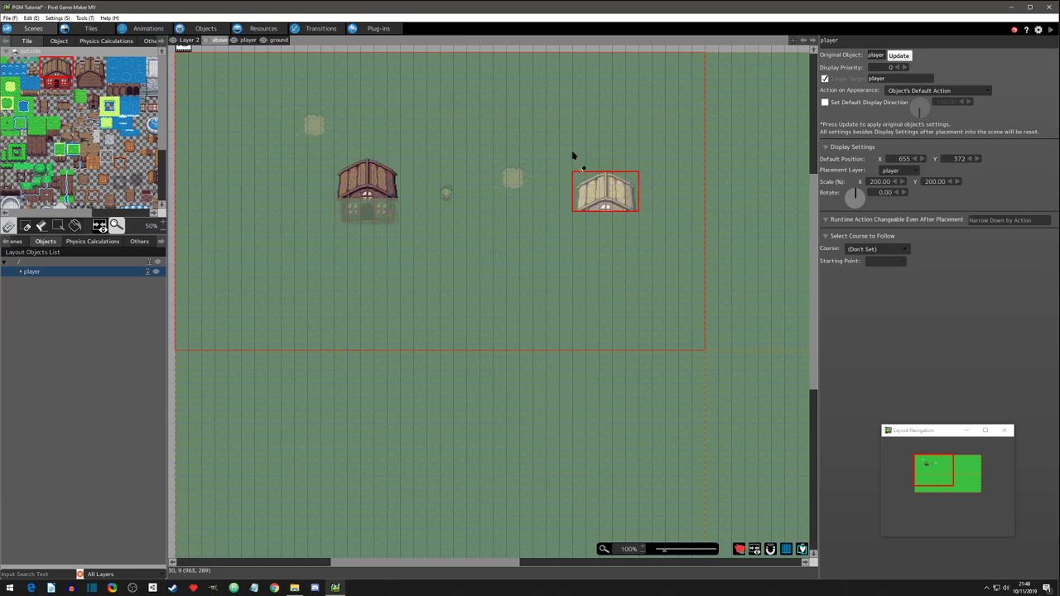
- Start a test play and walk the player left and up behind the house to check the roof covers them
click(1038, 29)
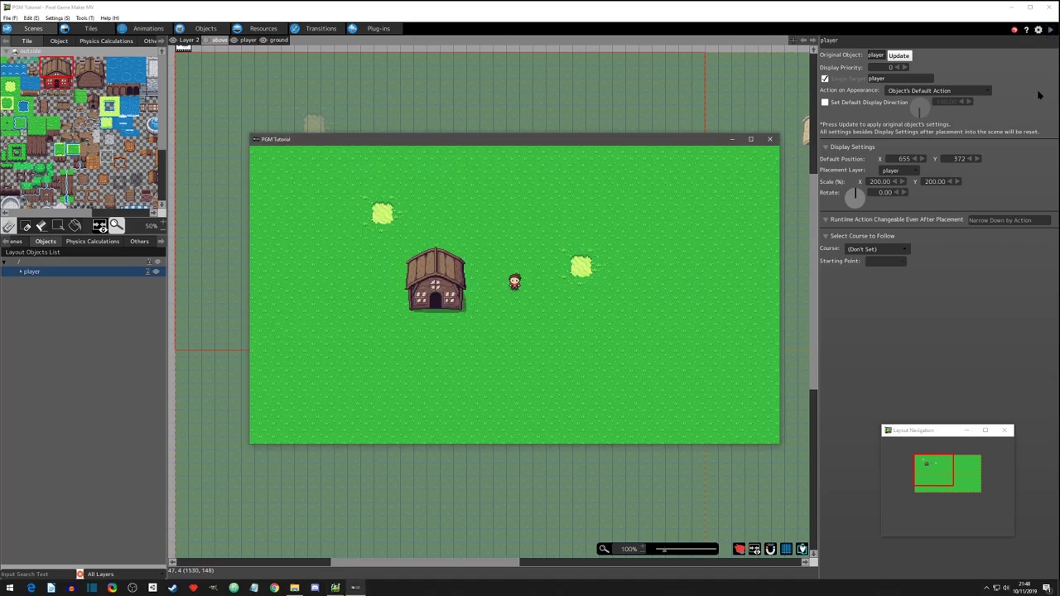
key(Left)
key(Down)
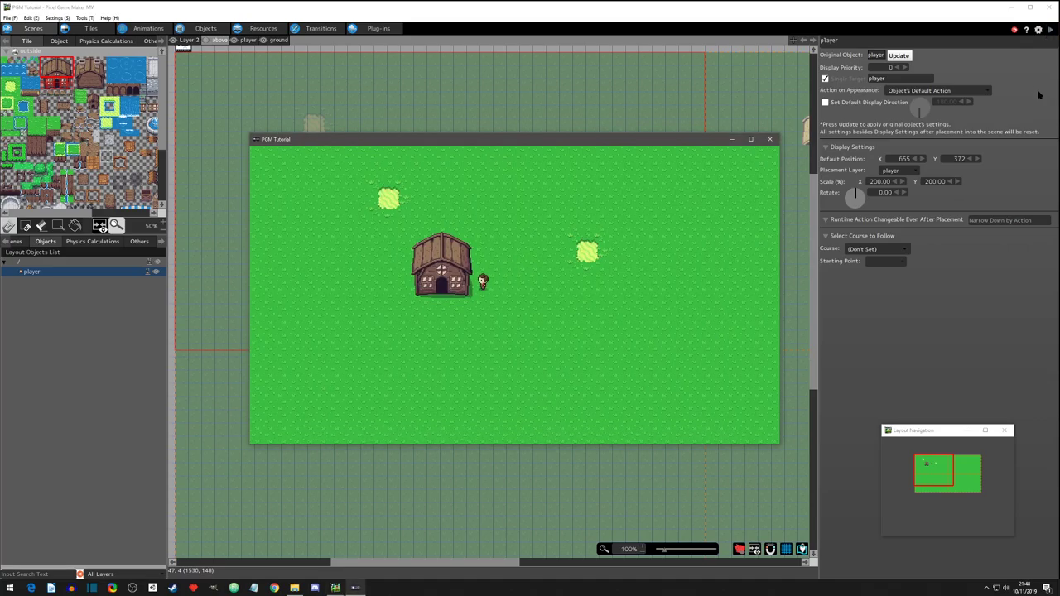
key(Up)
key(Left)
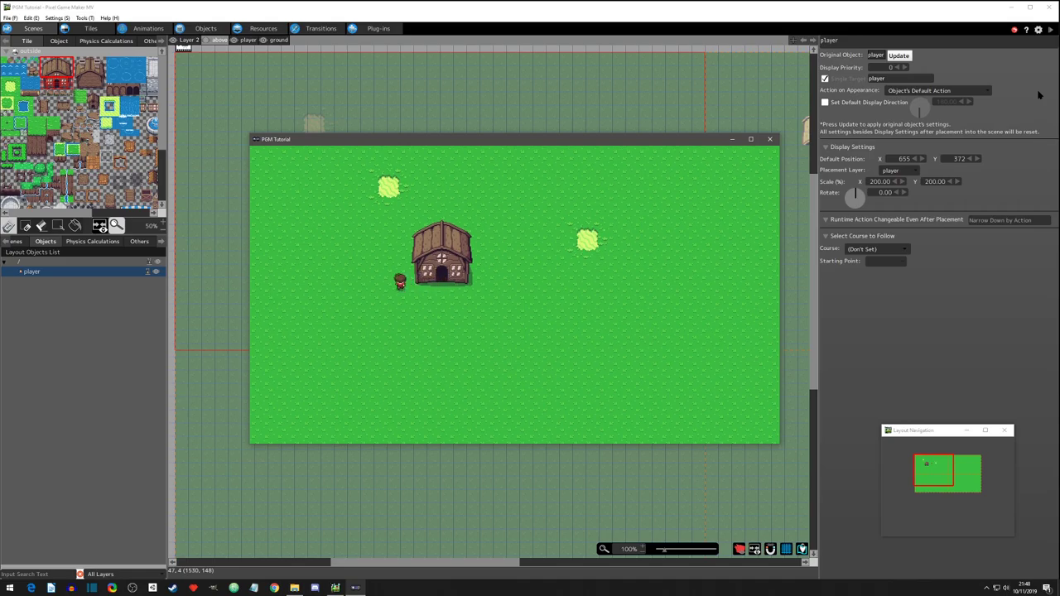
key(Up)
key(Up)
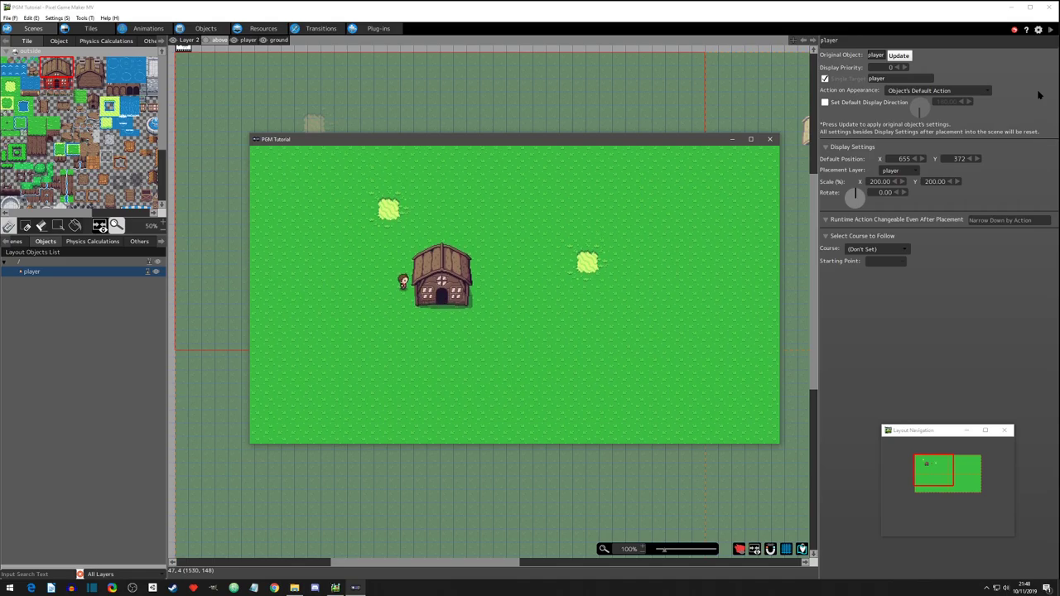
key(Right)
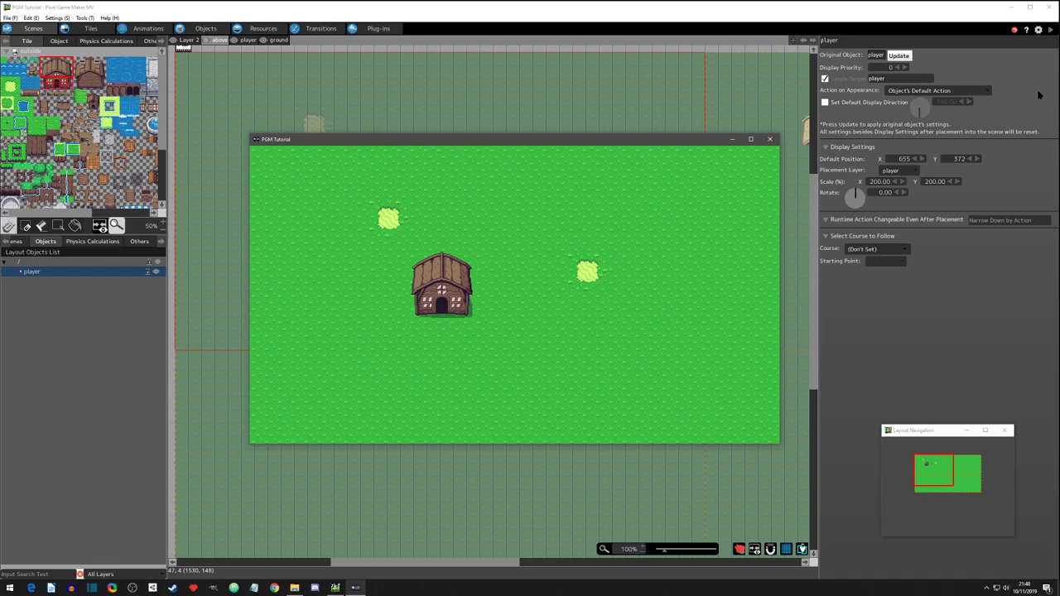
key(Right)
key(Left)
key(Down)
- Circle the player around the house, to its door and behind the roof again
key(Right)
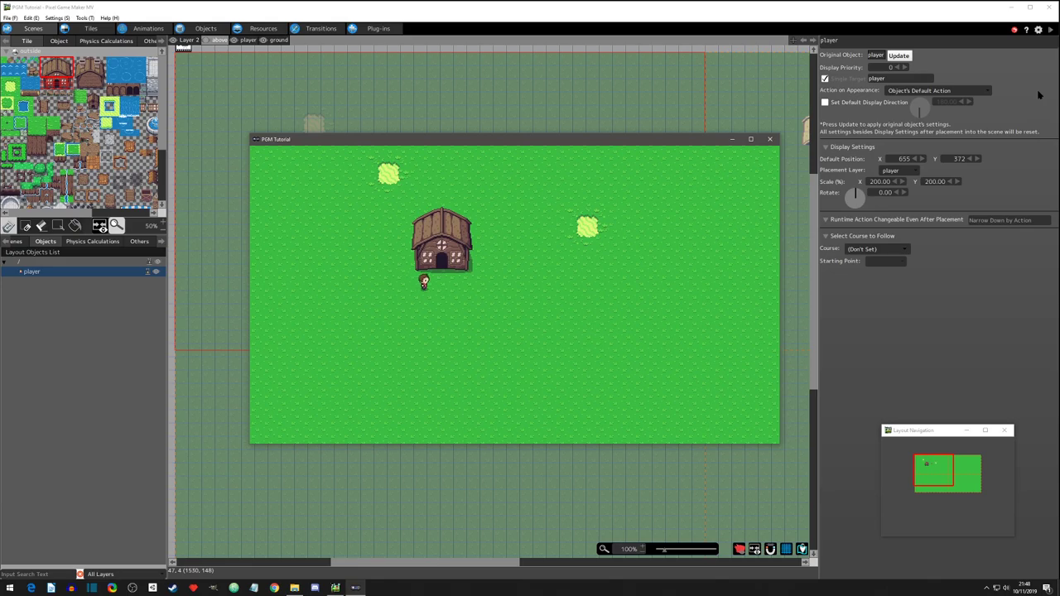
key(Right)
key(Up)
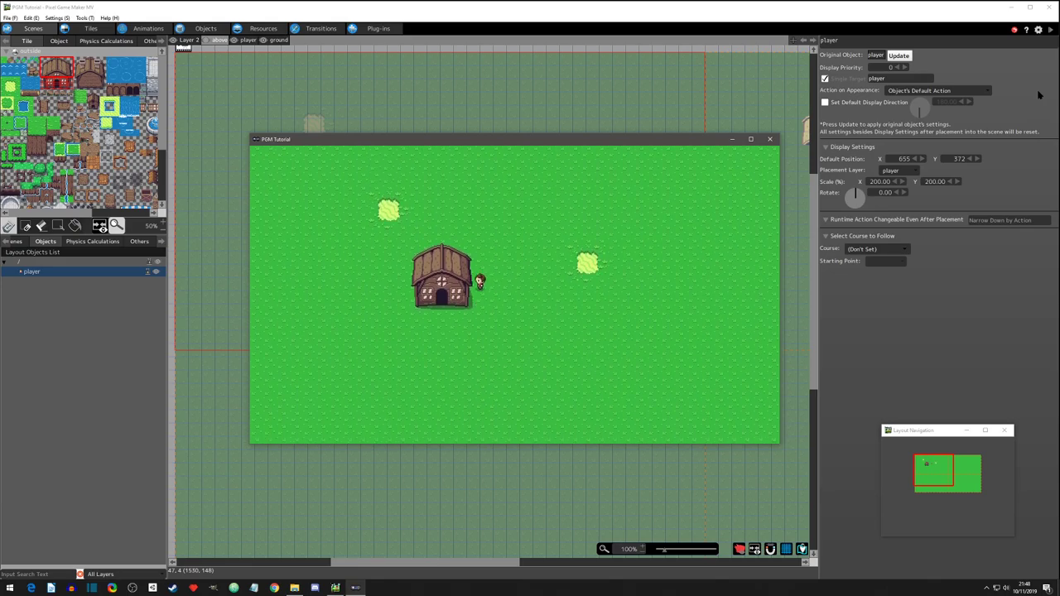
key(Left)
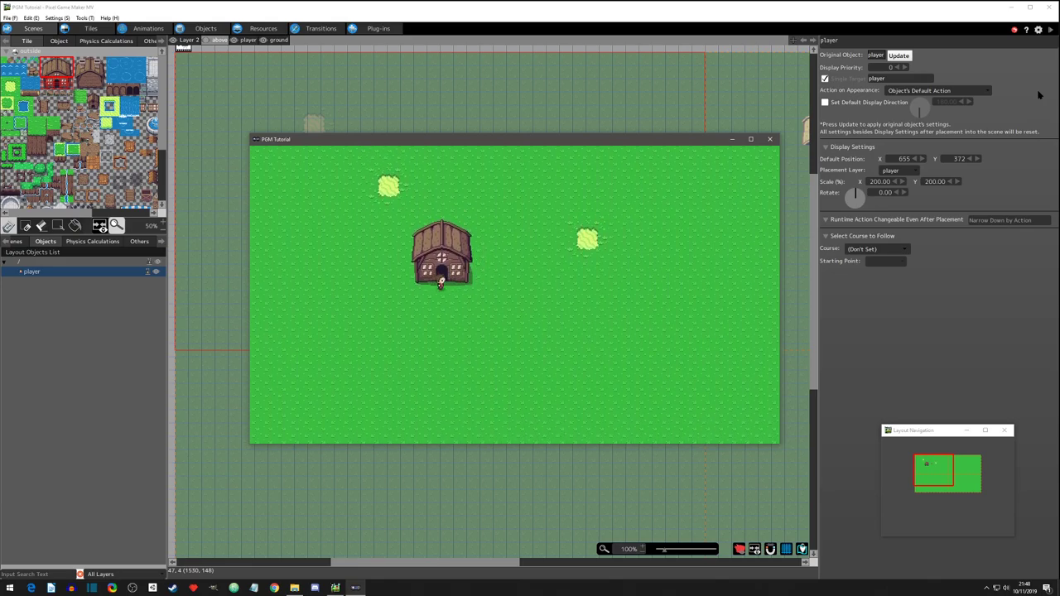
key(Down)
key(Down)
key(Right)
key(Up)
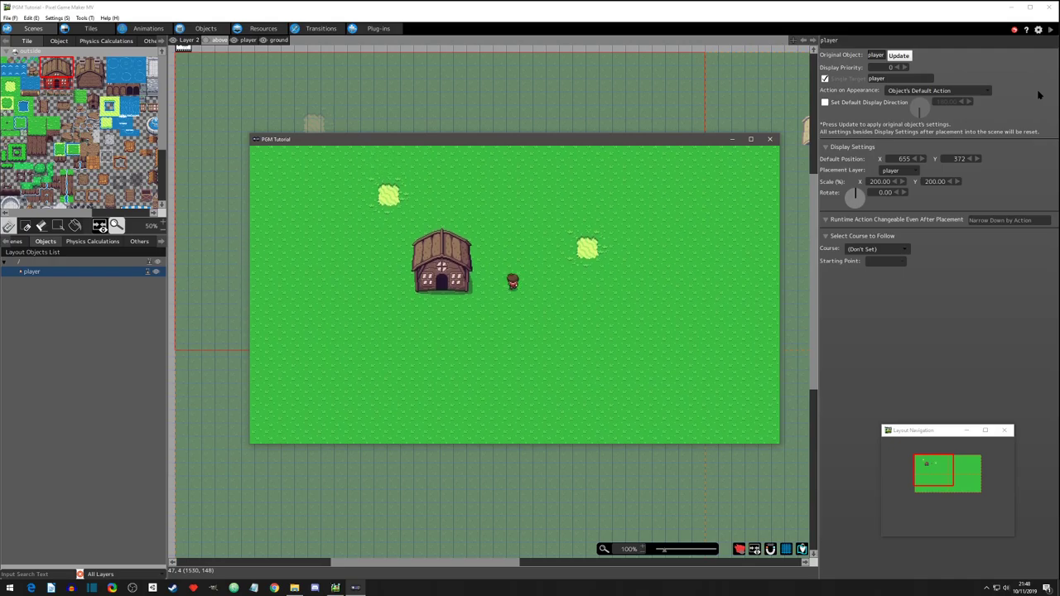
key(Up)
key(Left)
key(Up)
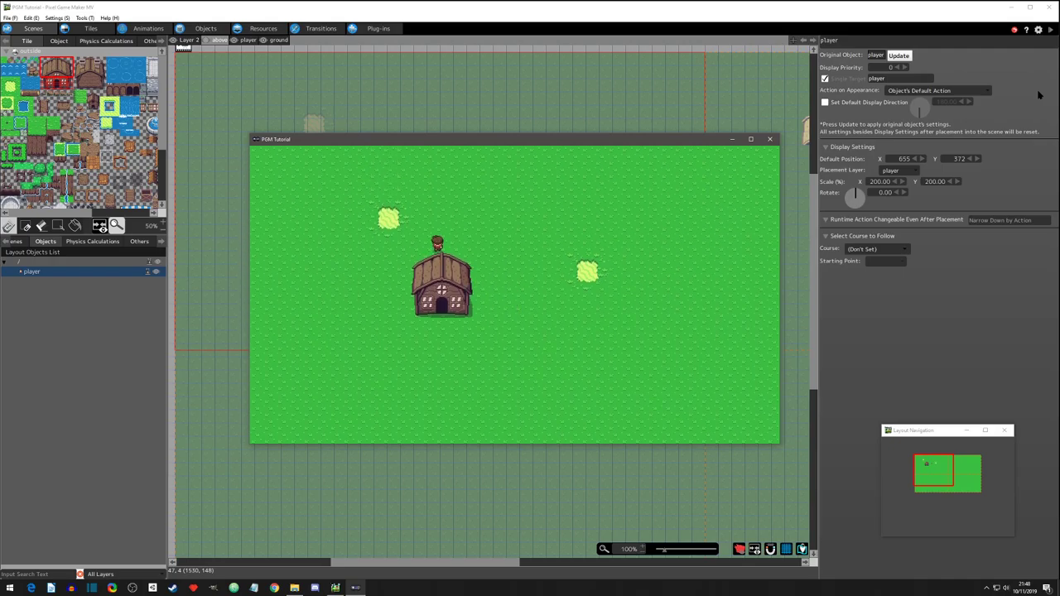
key(Right)
key(Down)
key(Down)
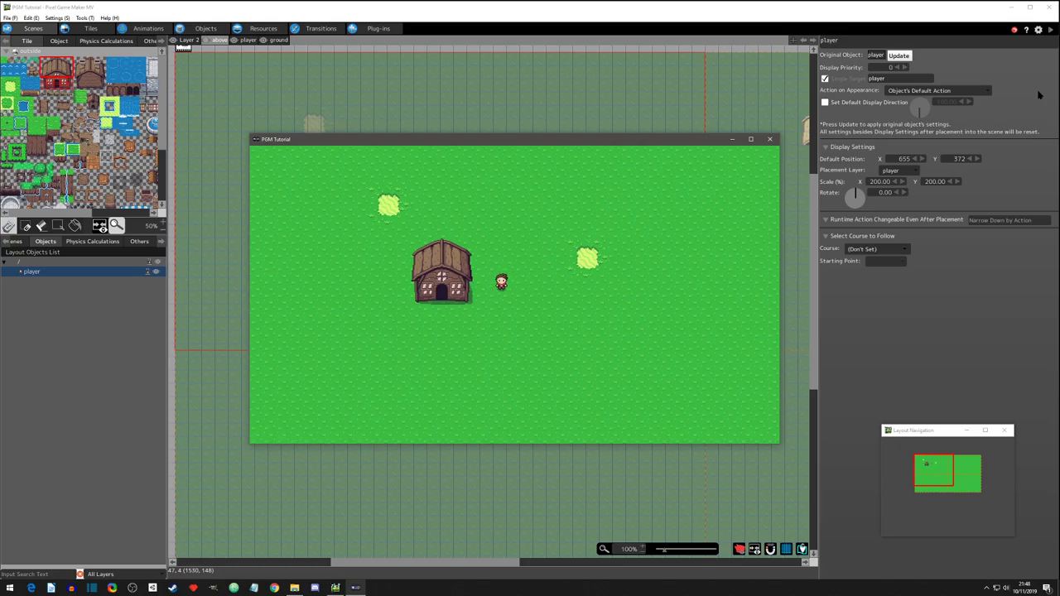